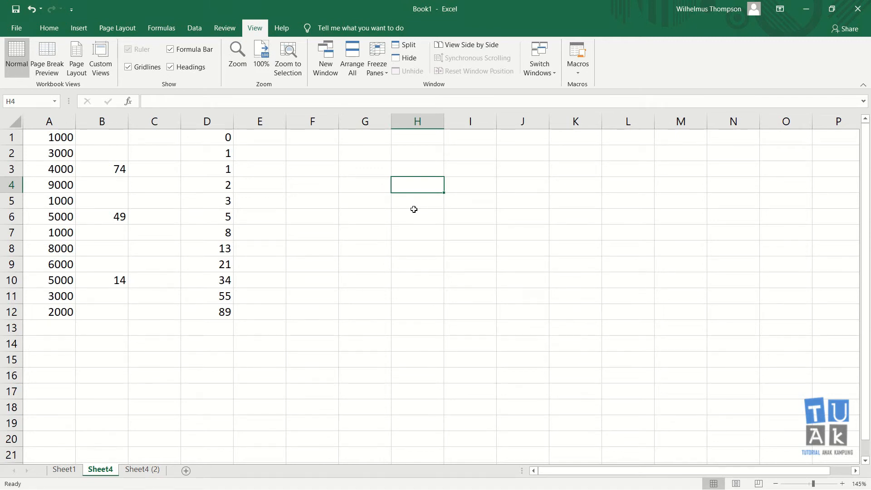
Clear the contents of cells D3:E13, keeping the first two numbers in column D.
{"action": "left_click", "coordinate": [330, 152]}
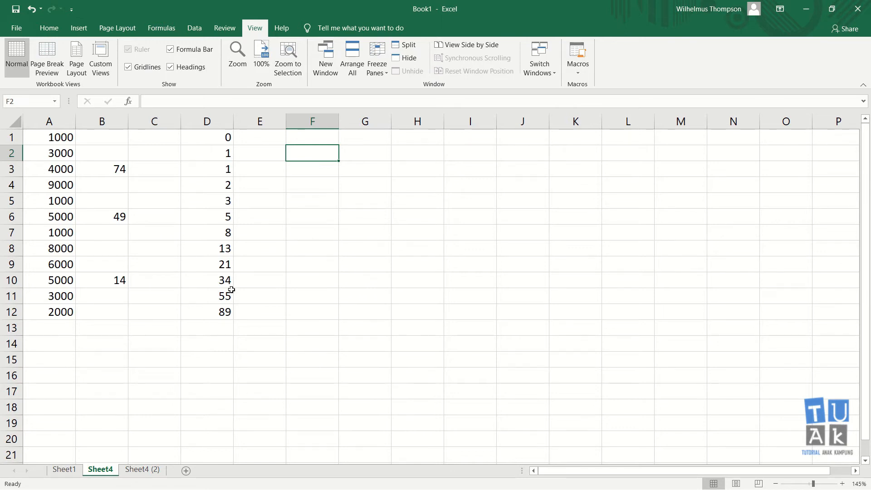
{"action": "left_click_drag", "start_coordinate": [225, 169], "coordinate": [239, 322]}
{"action": "key", "text": "Delete"}
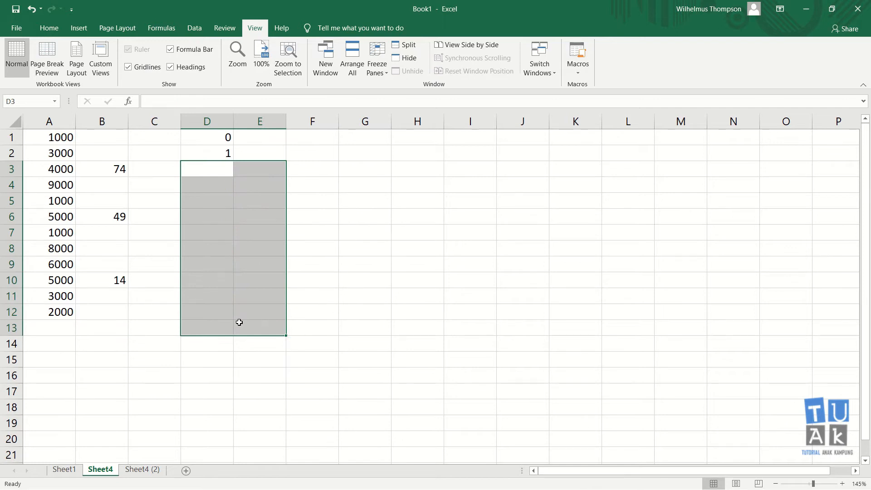
{"action": "left_click", "coordinate": [292, 261]}
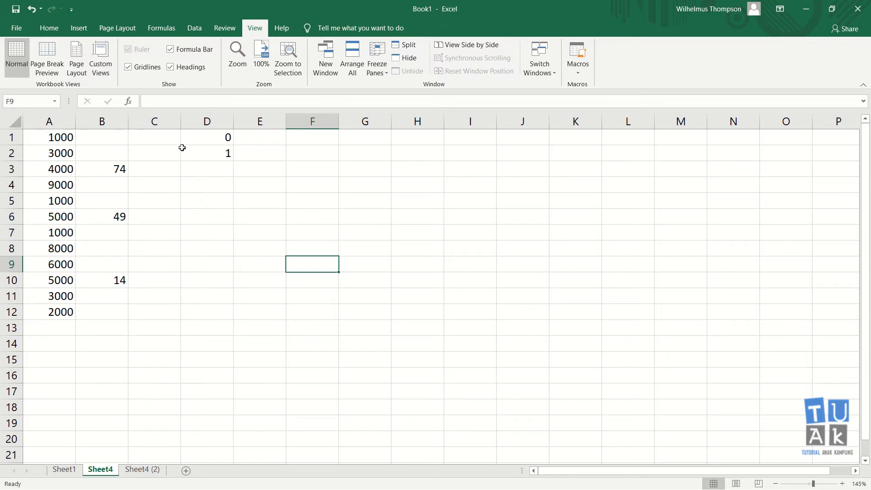
Enter the formula =D1+D2 in cell D3 to add the two numbers above it.
{"action": "left_click", "coordinate": [214, 210]}
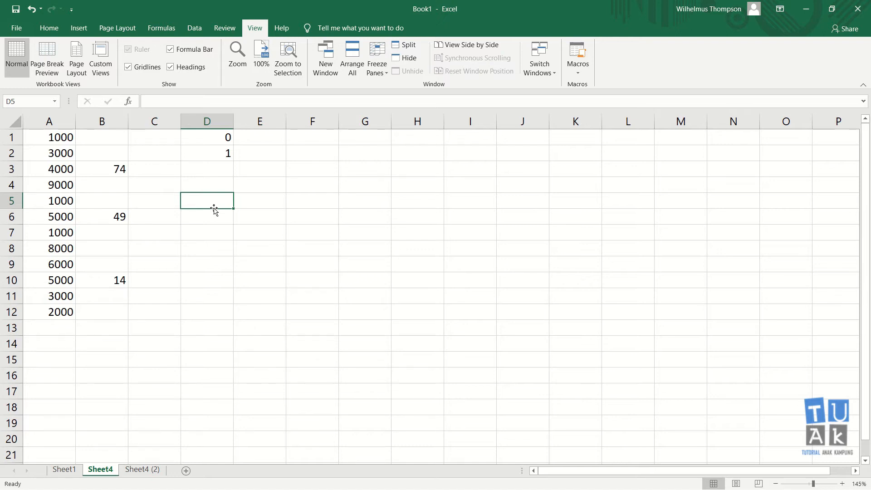
{"action": "left_click", "coordinate": [325, 166]}
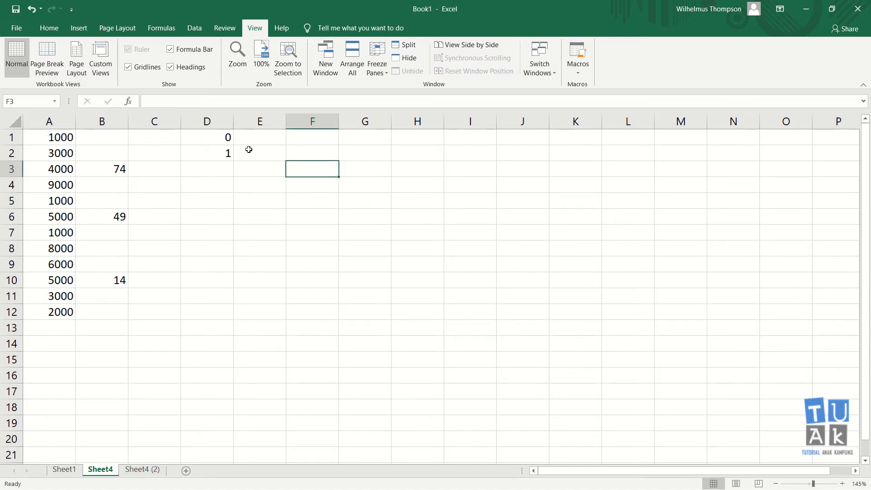
{"action": "left_click", "coordinate": [228, 150]}
{"action": "left_click", "coordinate": [229, 171]}
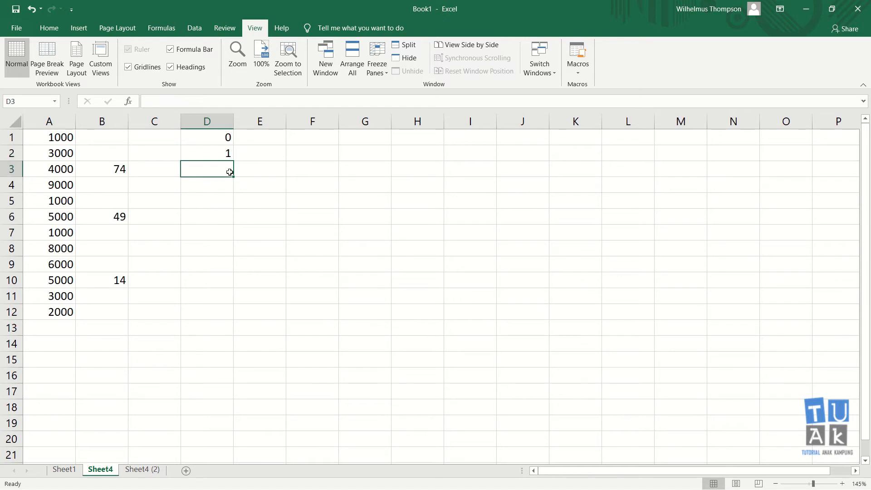
{"action": "left_click", "coordinate": [228, 138]}
{"action": "left_click", "coordinate": [227, 149]}
{"action": "left_click", "coordinate": [225, 173]}
{"action": "type", "text": "="}
{"action": "left_click", "coordinate": [232, 138]}
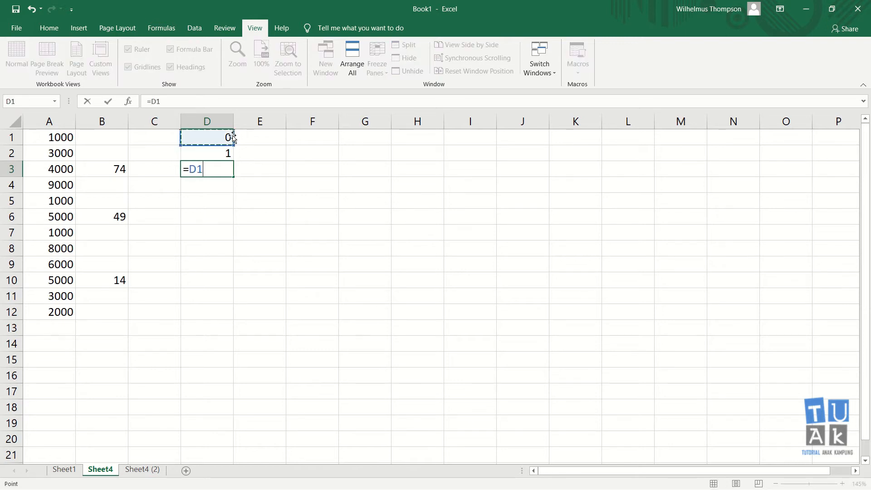
{"action": "type", "text": "+"}
{"action": "key", "text": "Up"}
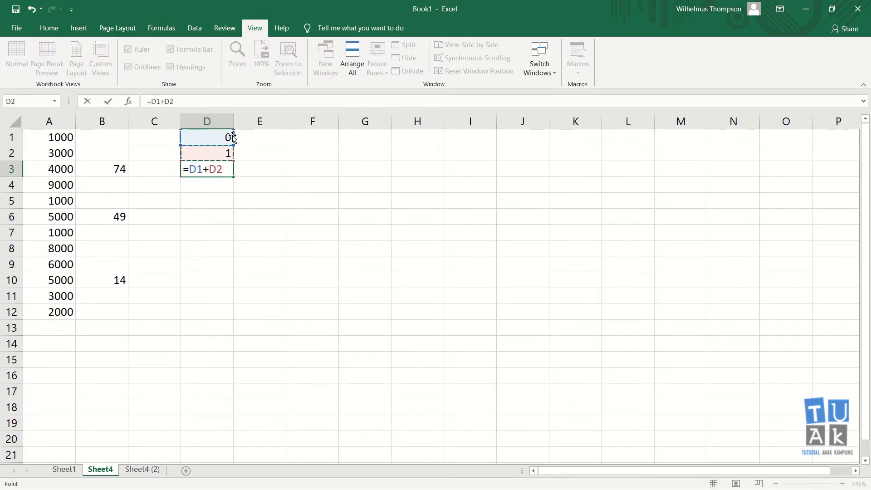
{"action": "key", "text": "Return"}
{"action": "left_click", "coordinate": [227, 171]}
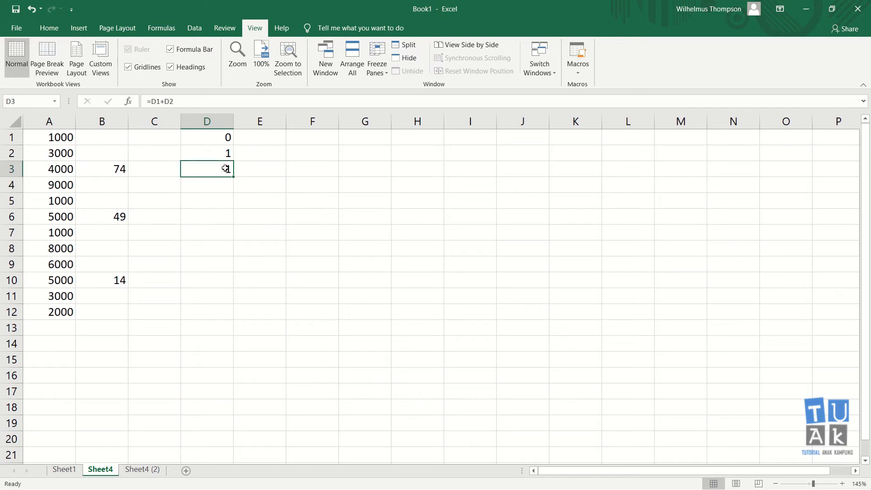
Fill the addition formula from D3 down through D12.
{"action": "left_click", "coordinate": [231, 186]}
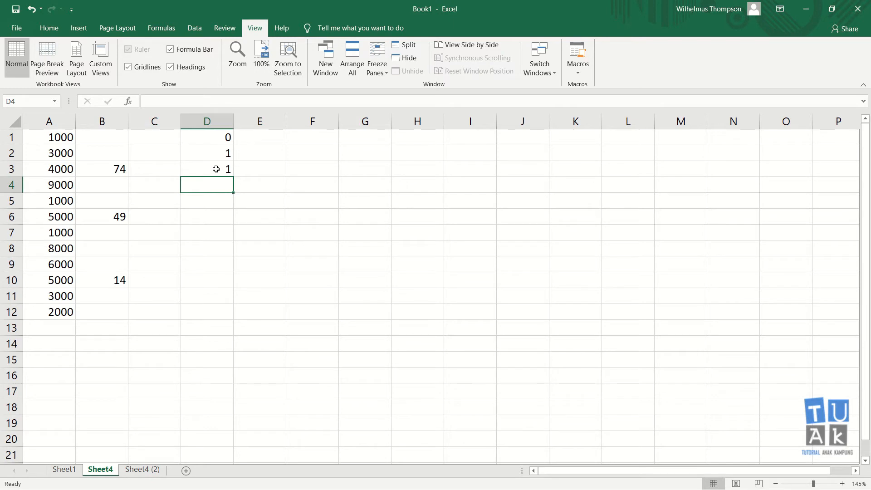
{"action": "left_click", "coordinate": [226, 170]}
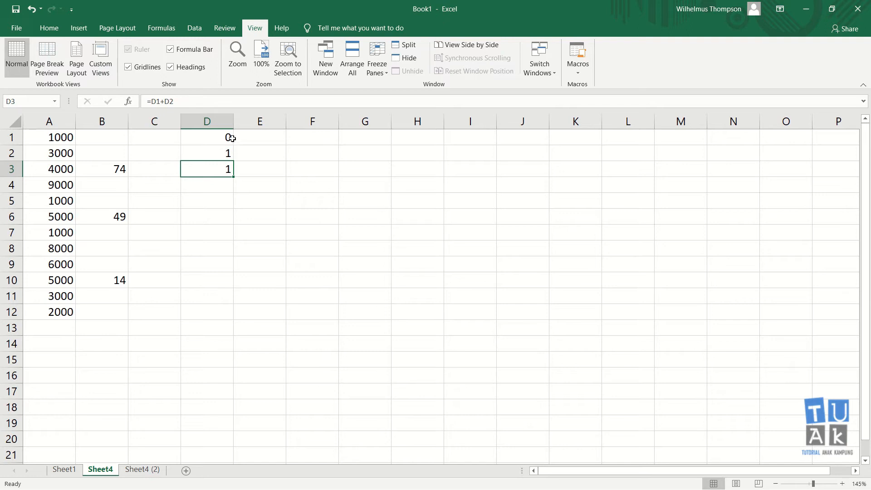
{"action": "left_click", "coordinate": [231, 183]}
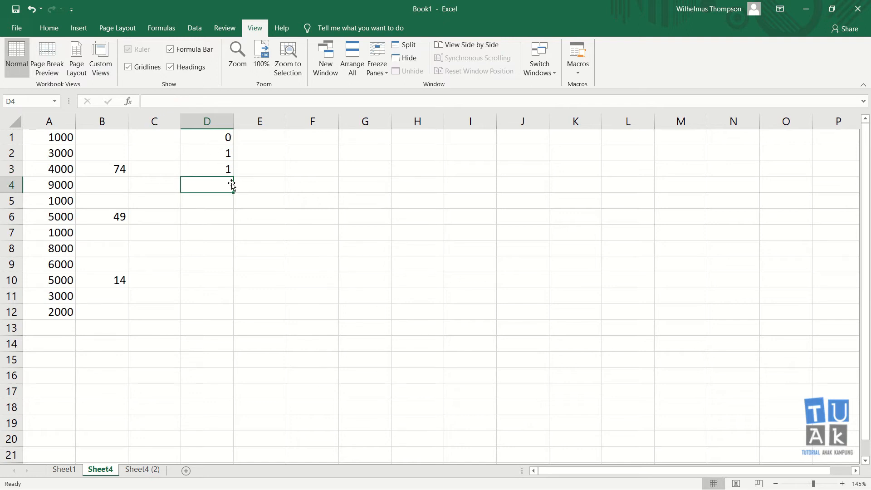
{"action": "left_click", "coordinate": [228, 169]}
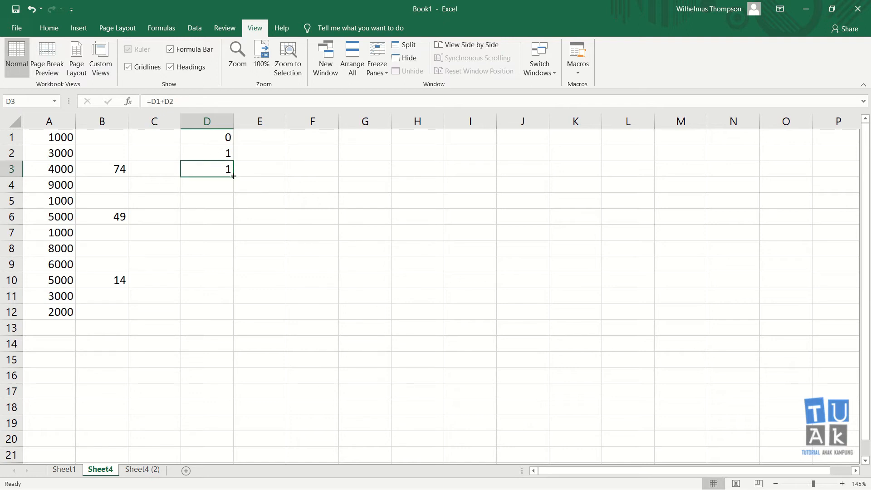
{"action": "left_click_drag", "start_coordinate": [233, 176], "coordinate": [225, 313]}
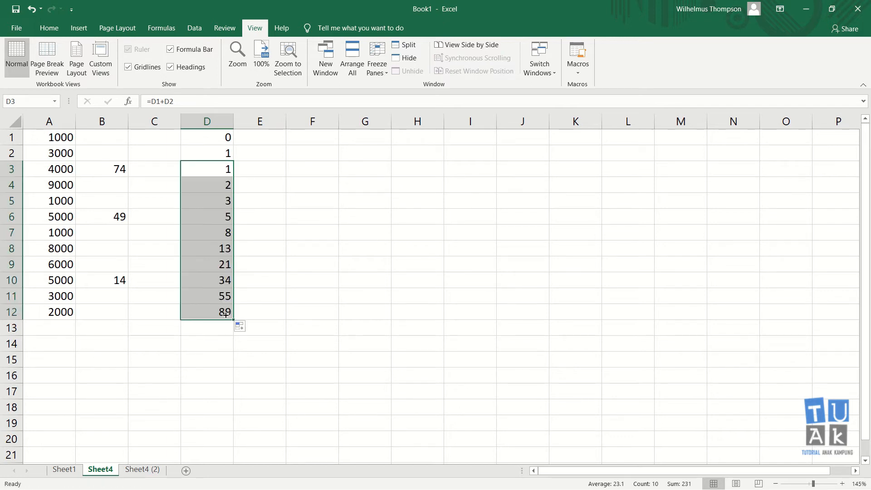
Examine the filled formulas in D4, D7 and D10 and the pairs of cells that precede them.
{"action": "left_click", "coordinate": [226, 186]}
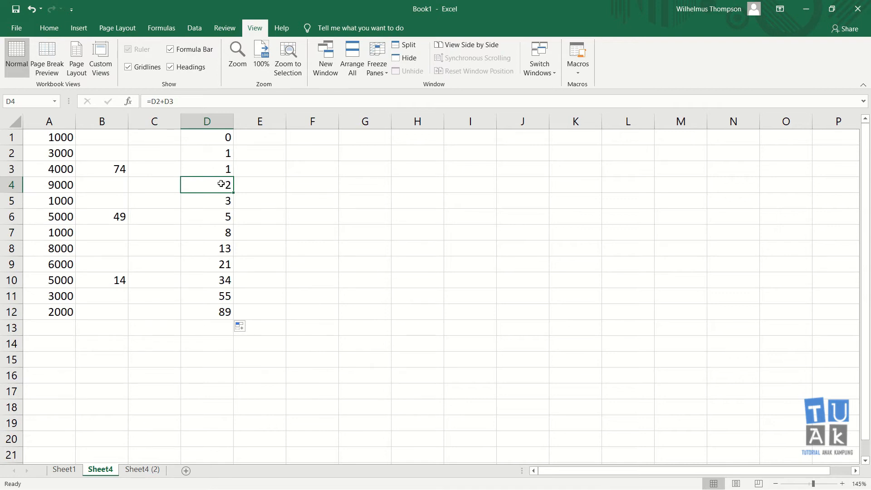
{"action": "left_click", "coordinate": [222, 169]}
{"action": "left_click_drag", "start_coordinate": [221, 161], "coordinate": [223, 152]}
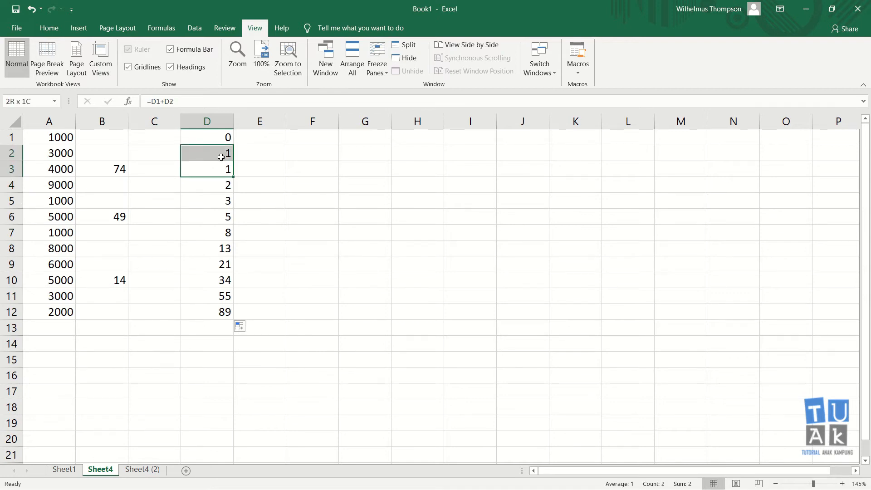
{"action": "left_click", "coordinate": [218, 232]}
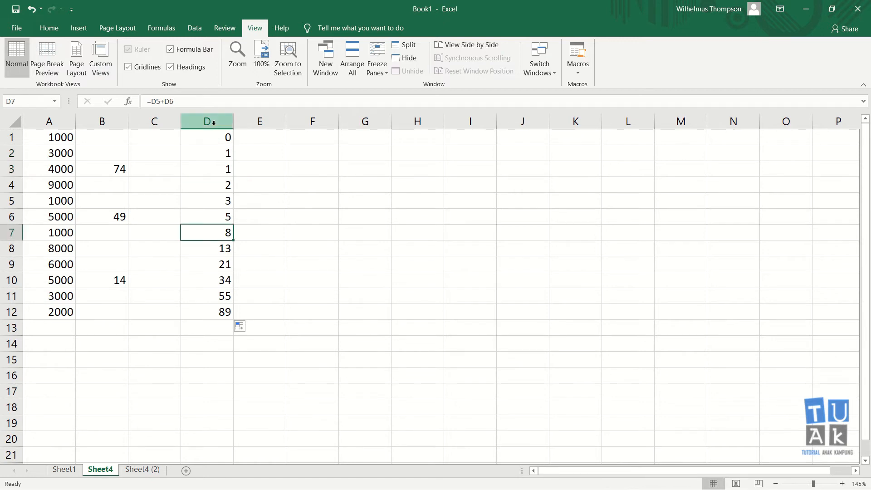
{"action": "left_click_drag", "start_coordinate": [225, 221], "coordinate": [226, 200]}
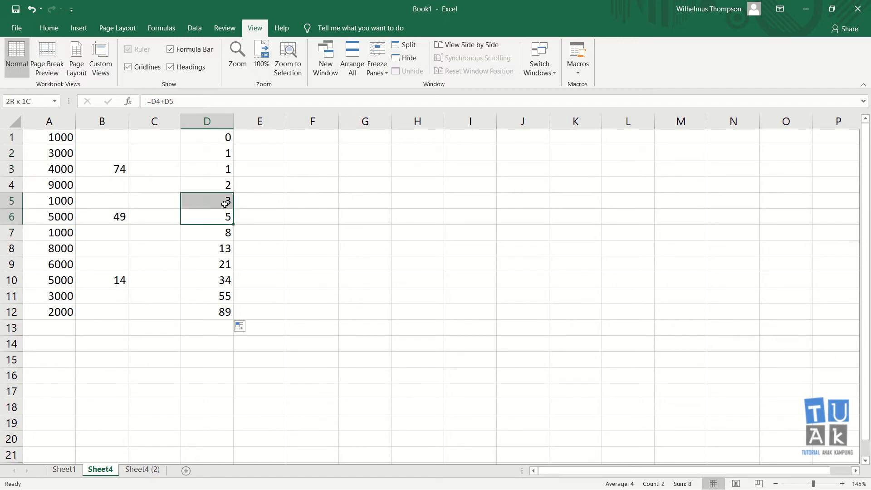
{"action": "left_click", "coordinate": [226, 280]}
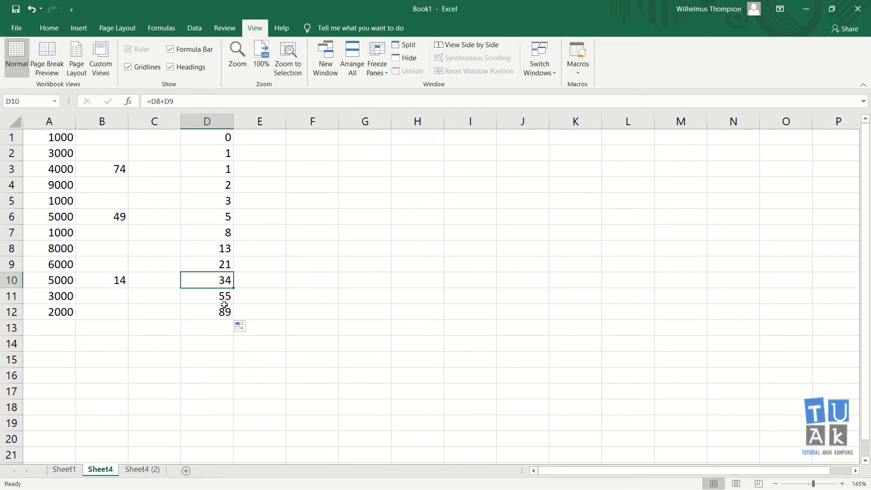
Extend the series in column D by filling the formula from D12 down through D20.
{"action": "left_click", "coordinate": [228, 297]}
{"action": "left_click", "coordinate": [229, 312]}
{"action": "left_click_drag", "start_coordinate": [233, 320], "coordinate": [229, 438]}
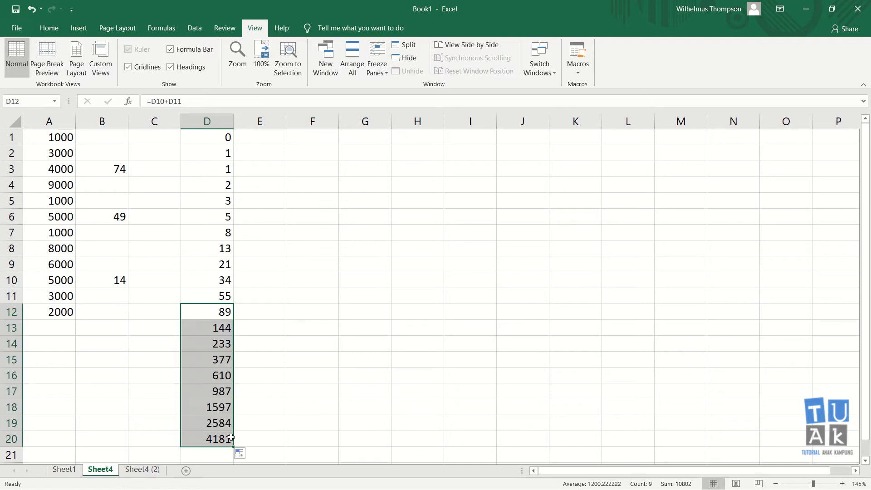
Inspect the formulas in D17 and D18 and the cells from D1 to D6 to compare each number with the two before it.
{"action": "left_click", "coordinate": [221, 410]}
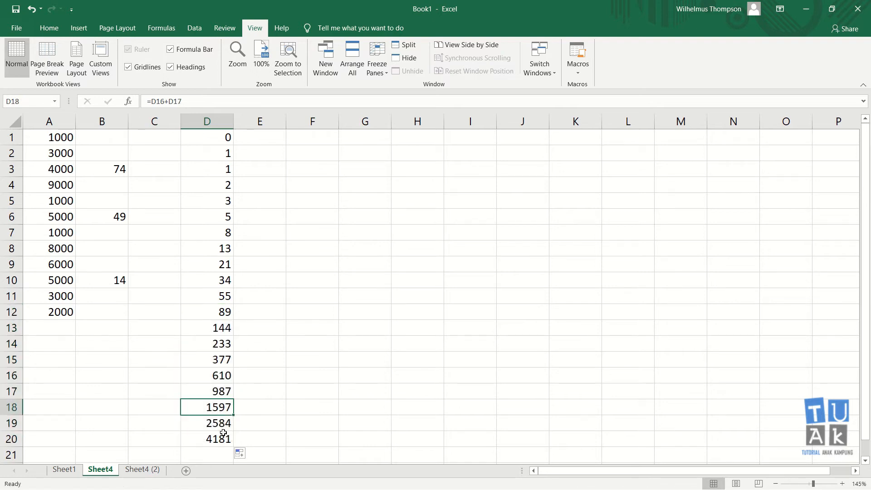
{"action": "left_click", "coordinate": [224, 393]}
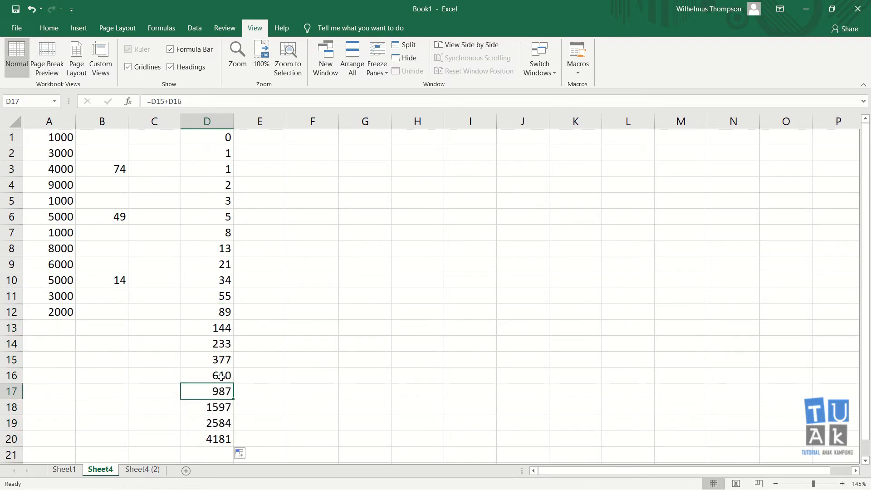
{"action": "left_click", "coordinate": [219, 408]}
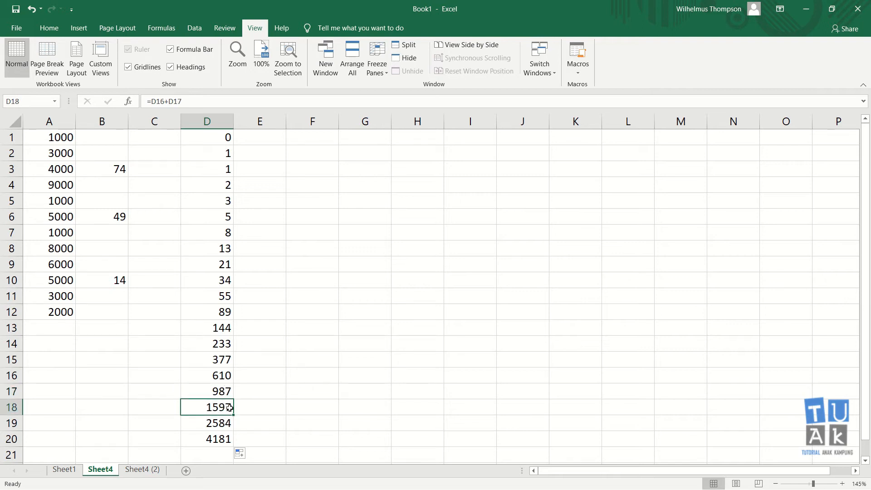
{"action": "left_click", "coordinate": [223, 392]}
{"action": "left_click_drag", "start_coordinate": [223, 392], "coordinate": [223, 380]}
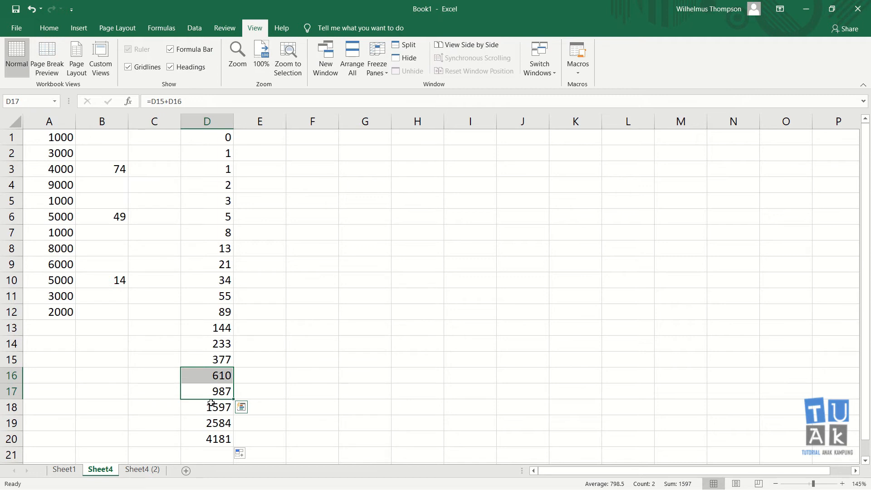
{"action": "left_click", "coordinate": [224, 137]}
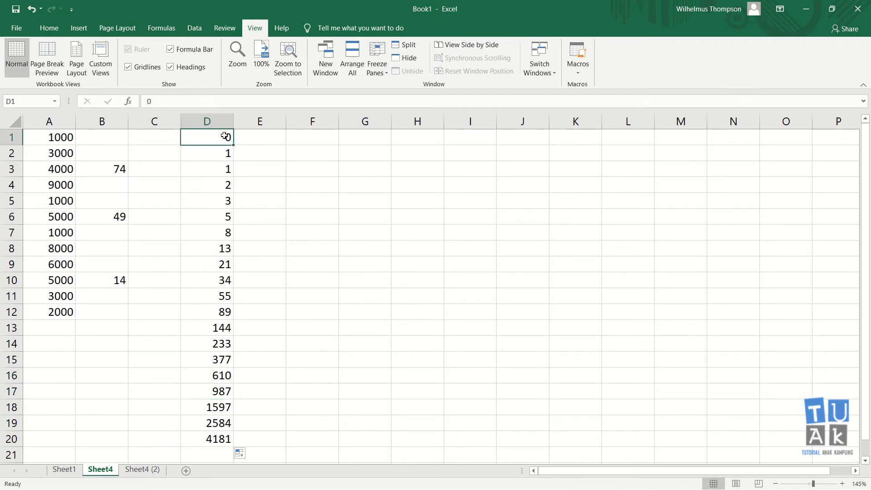
{"action": "left_click", "coordinate": [224, 160]}
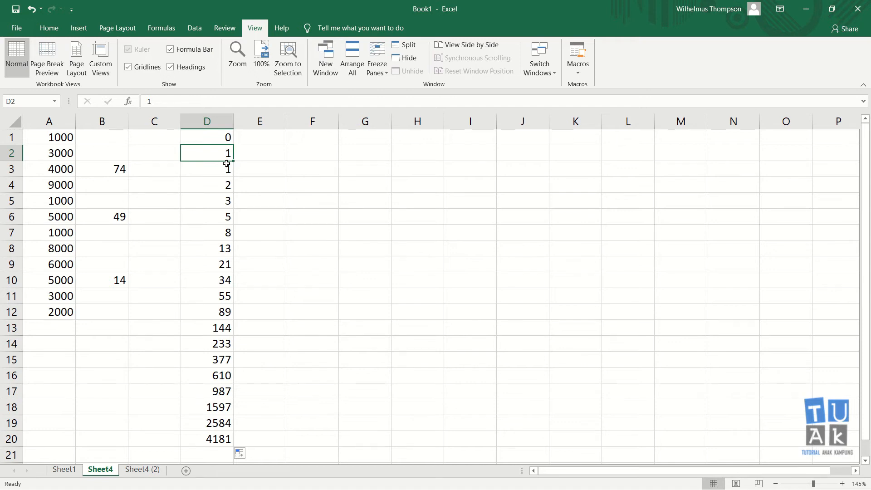
{"action": "left_click", "coordinate": [228, 168]}
{"action": "left_click", "coordinate": [227, 183]}
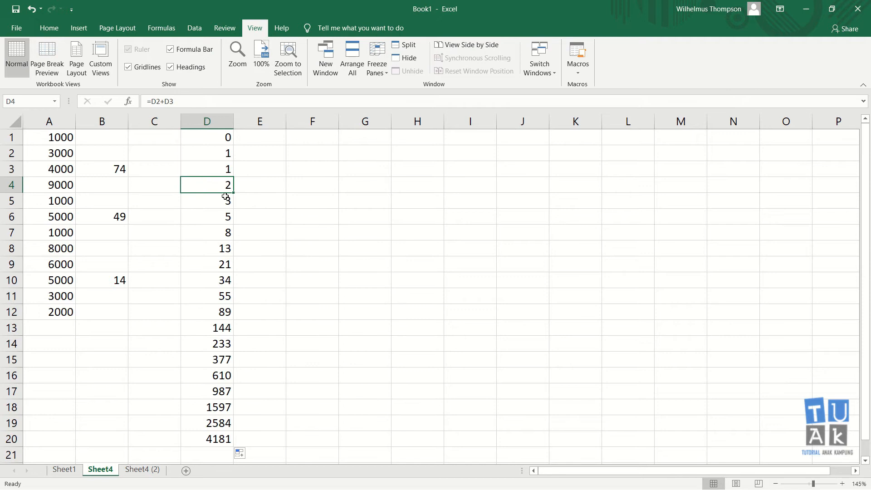
{"action": "left_click", "coordinate": [225, 201]}
{"action": "left_click", "coordinate": [225, 212]}
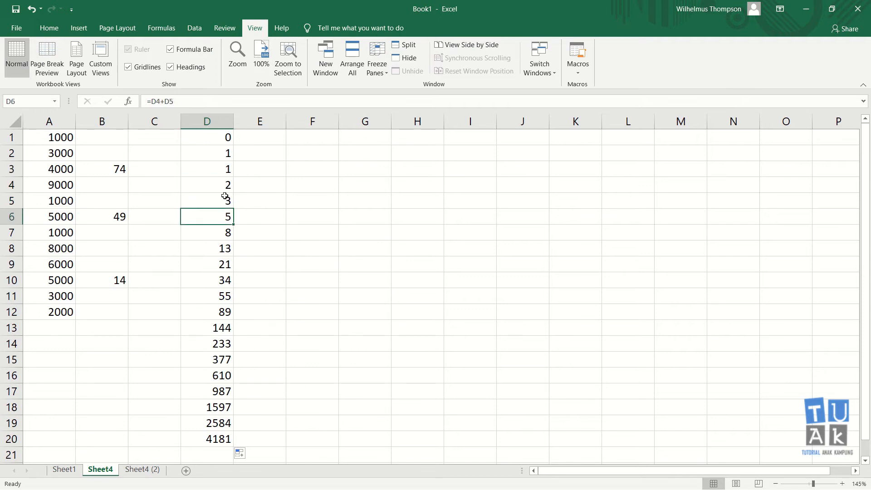
{"action": "left_click", "coordinate": [226, 169]}
{"action": "left_click", "coordinate": [225, 154]}
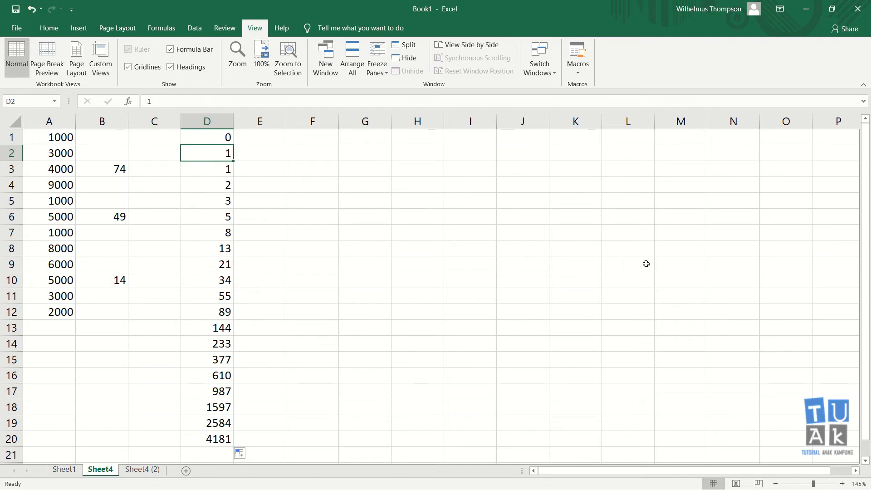
{"action": "type", "text": "="}
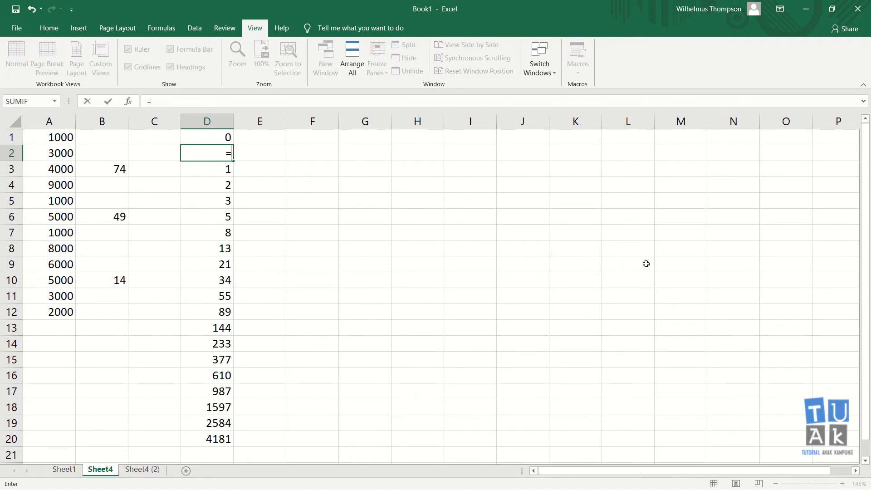
{"action": "key", "text": "Down"}
{"action": "key", "text": "Escape"}
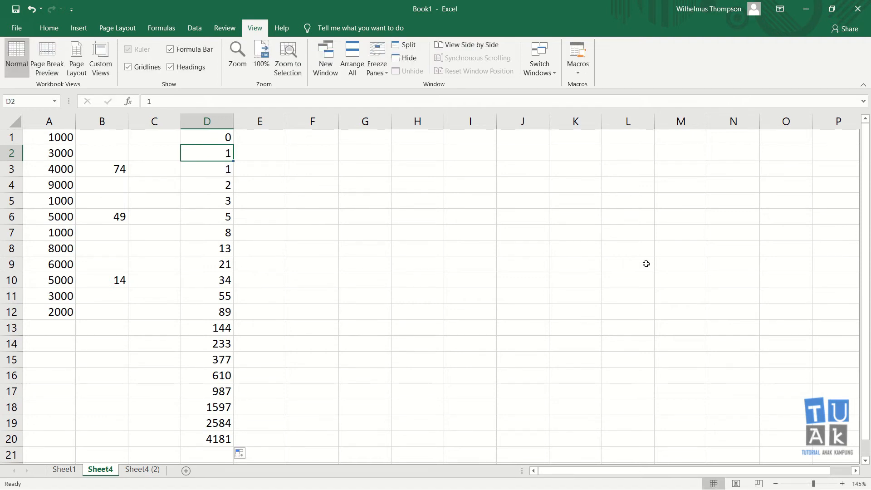
Delete the formulas in D3:D20 and return to cell D3.
{"action": "key", "text": "Down"}
{"action": "key", "text": "End"}
{"action": "key", "text": "shift+Down"}
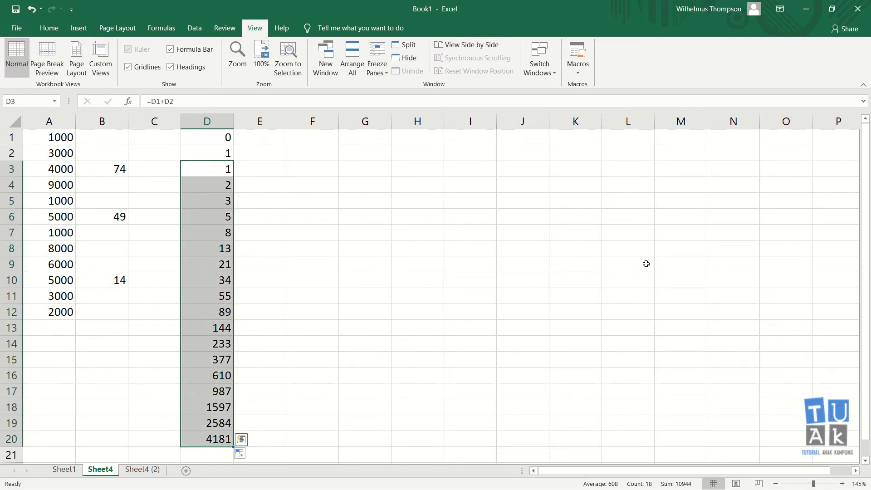
{"action": "key", "text": "Delete"}
{"action": "key", "text": "Up"}
{"action": "key", "text": "Down"}
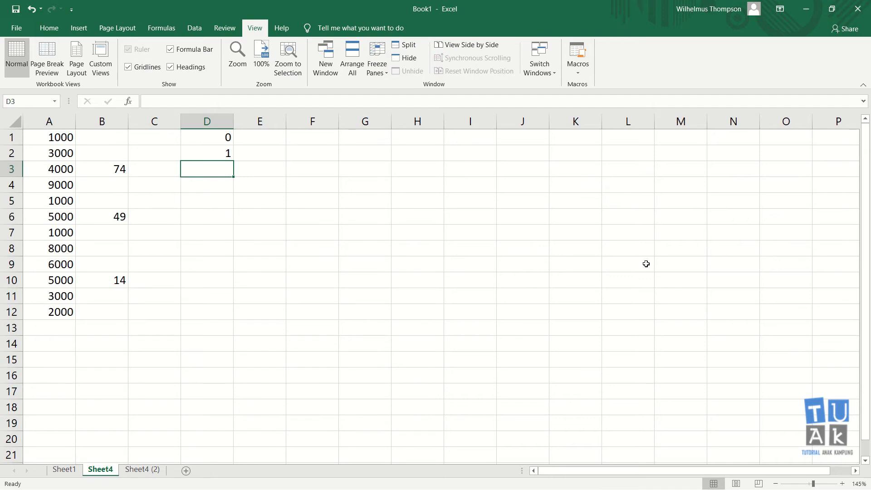
Enter a formula in D3 that multiplies the two preceding cells, =D2*D1.
{"action": "type", "text": "="}
{"action": "key", "text": "Up"}
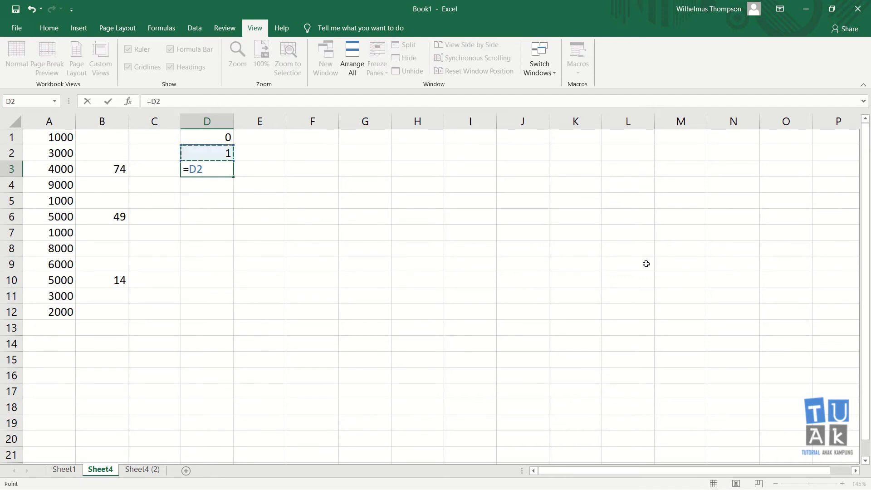
{"action": "type", "text": "*"}
{"action": "key", "text": "Up"}
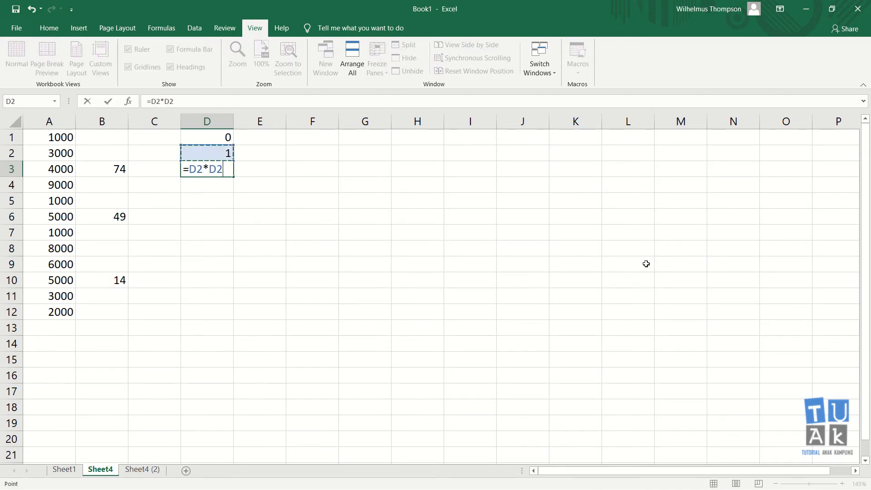
{"action": "key", "text": "Return"}
{"action": "key", "text": "Up"}
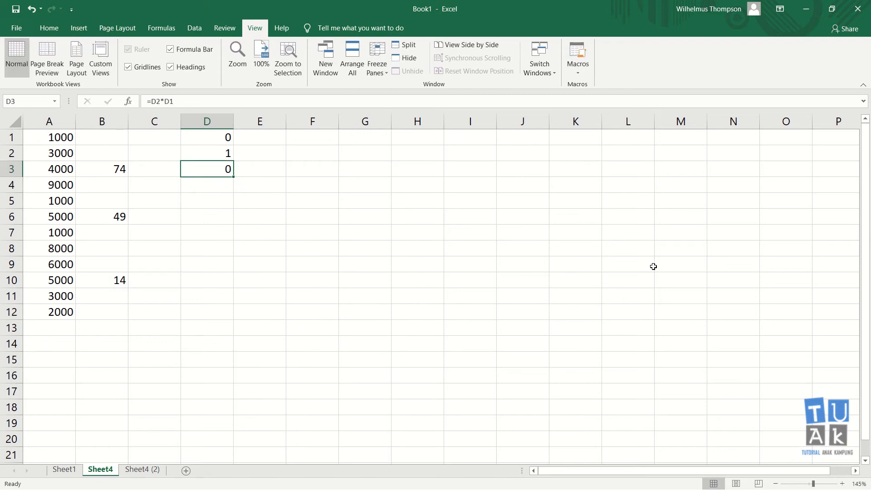
Fill the product formula from D3 down through D19 and check the copies in D4, D5 and D19.
{"action": "left_click_drag", "start_coordinate": [234, 177], "coordinate": [245, 430]}
{"action": "left_click", "coordinate": [230, 203]}
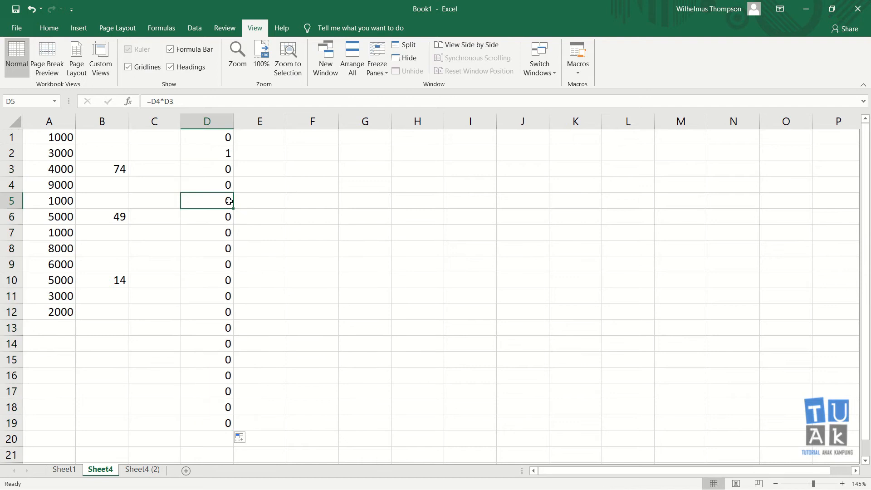
{"action": "left_click", "coordinate": [231, 183]}
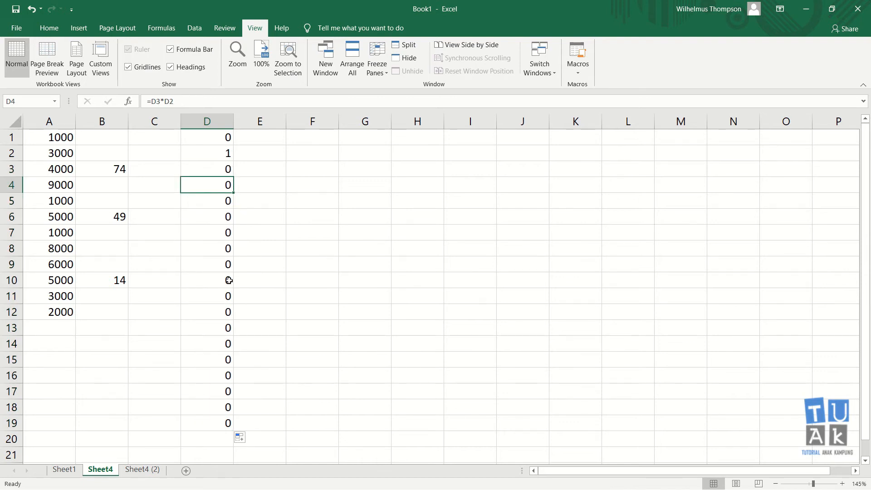
{"action": "left_click", "coordinate": [227, 421]}
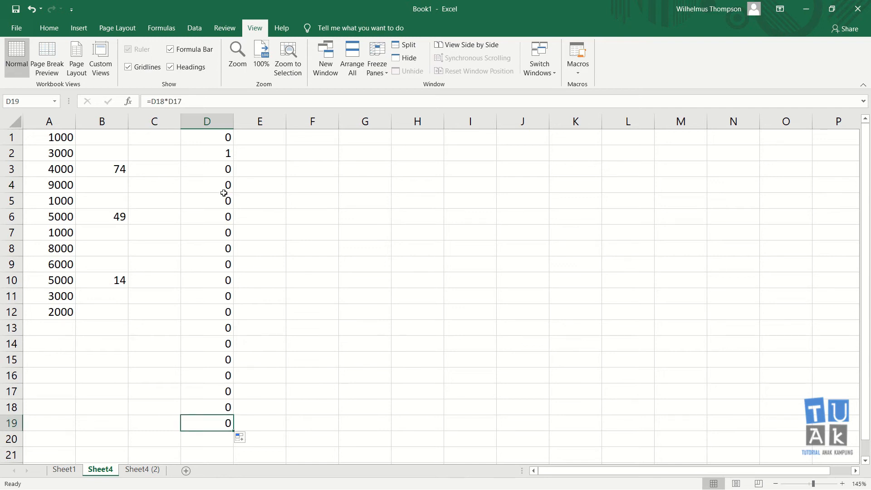
Change the starting number in D1 to 2 and fit the width of column D to its contents.
{"action": "left_click", "coordinate": [224, 168]}
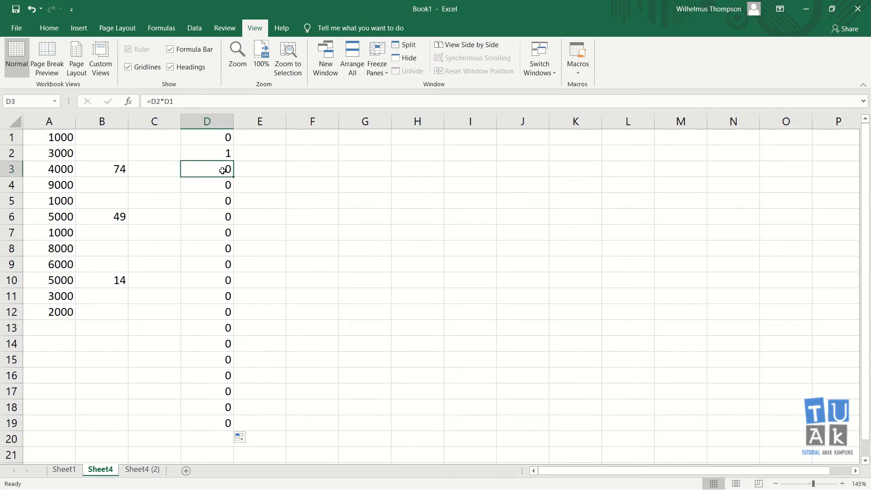
{"action": "left_click", "coordinate": [225, 140]}
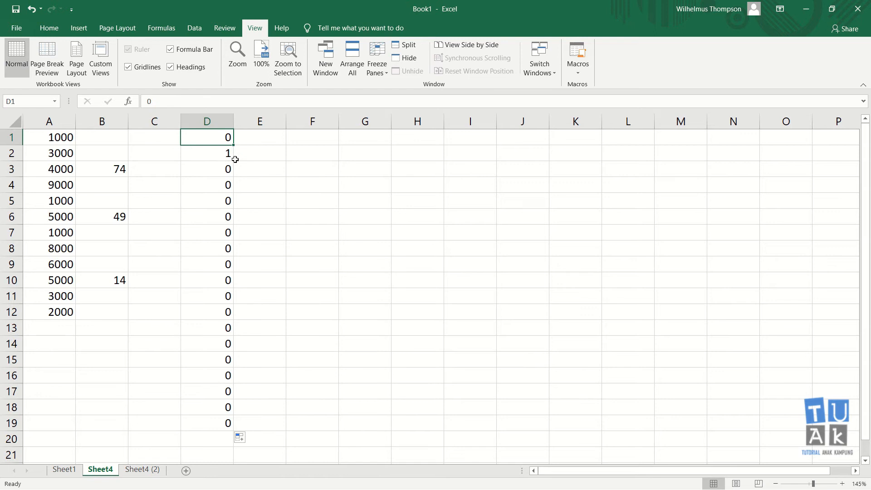
{"action": "type", "text": "2"}
{"action": "key", "text": "Return"}
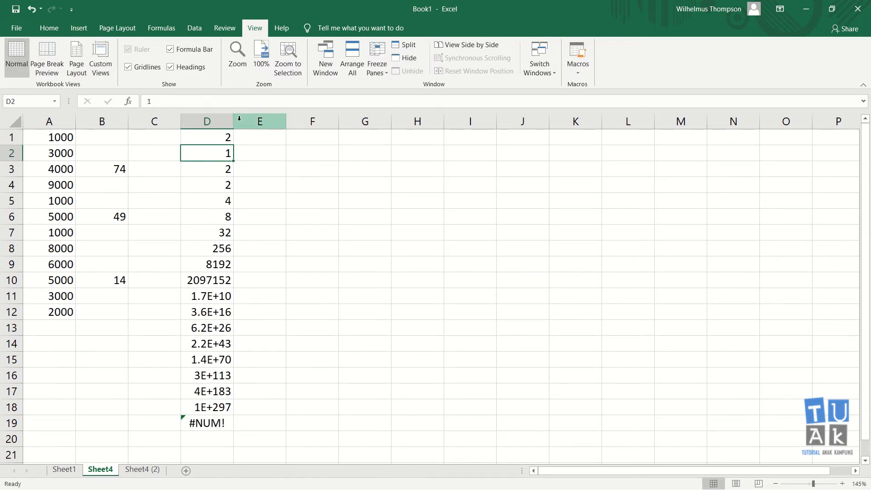
{"action": "double_click", "coordinate": [234, 122]}
Clear the oversized results in column D from D12 down past D19.
{"action": "left_click", "coordinate": [247, 361]}
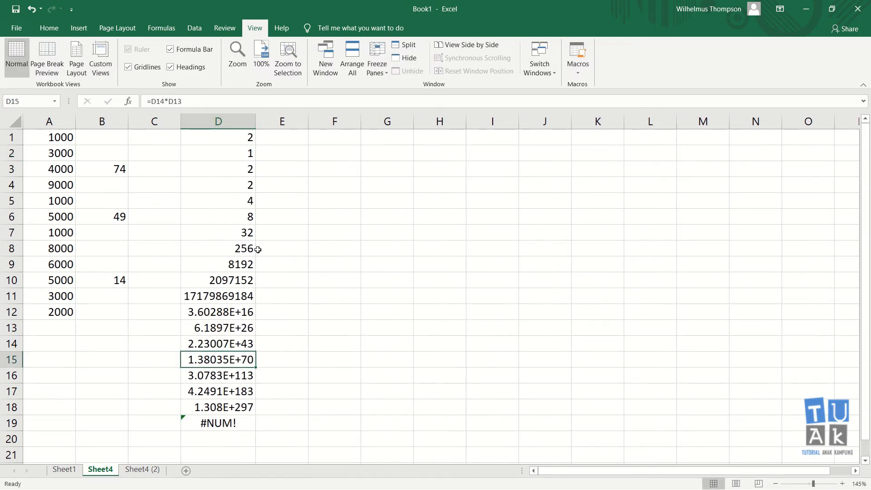
{"action": "left_click", "coordinate": [244, 312]}
{"action": "left_click_drag", "start_coordinate": [244, 312], "coordinate": [246, 453]}
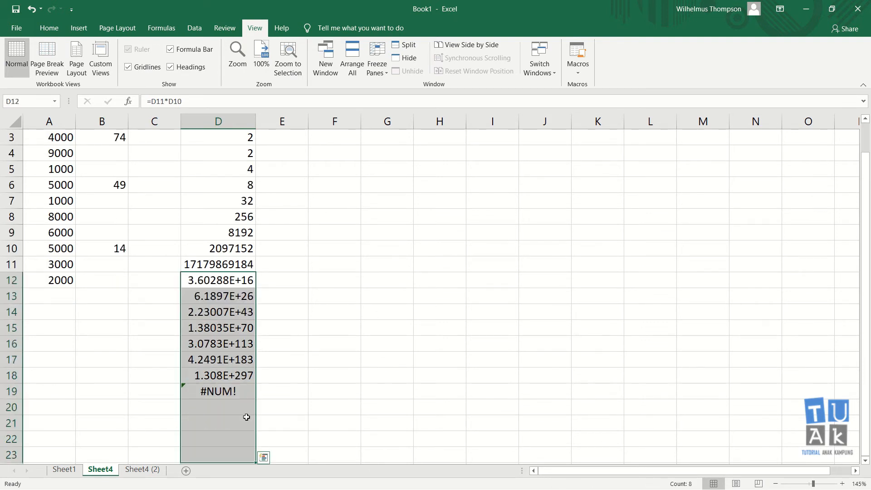
{"action": "key", "text": "Delete"}
Inspect the product formulas in D3 and D5 through D8, comparing each number with the two cells before it.
{"action": "left_click", "coordinate": [250, 170]}
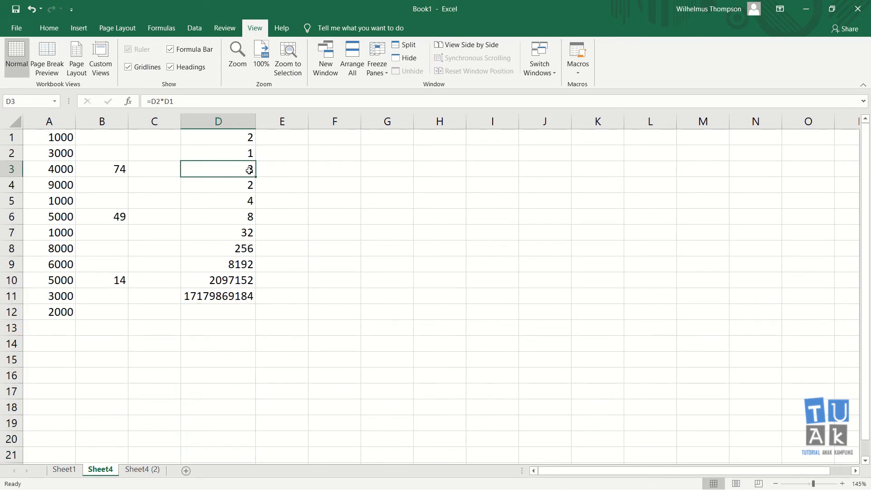
{"action": "left_click", "coordinate": [249, 233]}
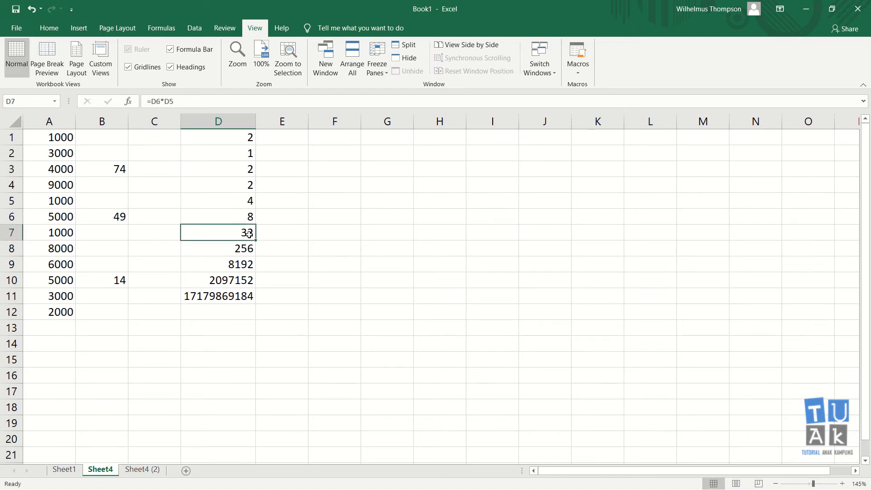
{"action": "left_click", "coordinate": [250, 220]}
{"action": "left_click", "coordinate": [251, 205]}
{"action": "left_click", "coordinate": [252, 219]}
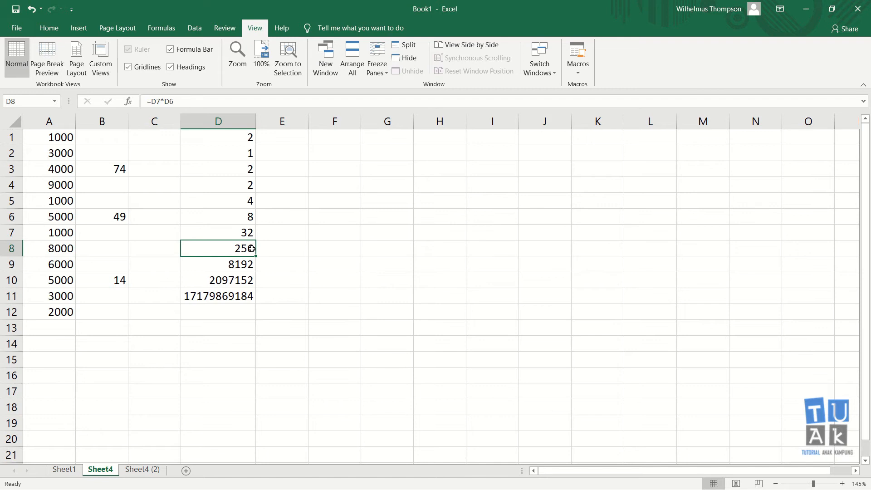
{"action": "left_click", "coordinate": [249, 229]}
{"action": "left_click", "coordinate": [249, 219]}
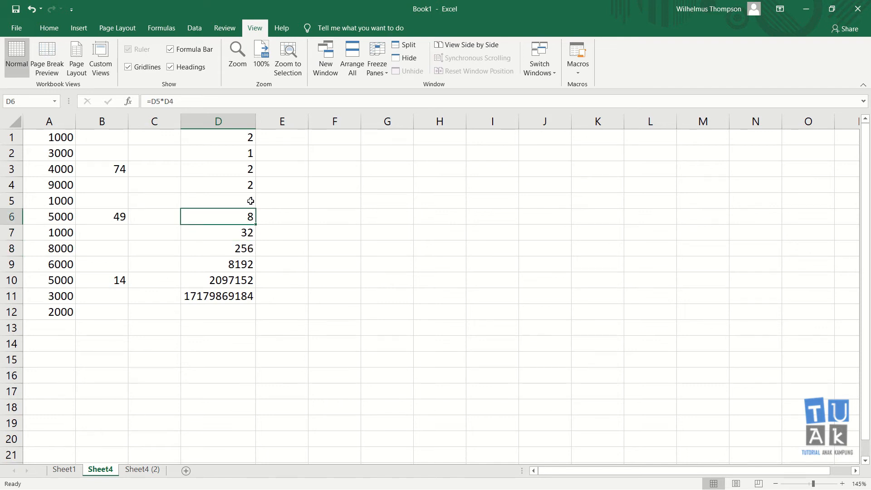
Review the remaining product series in D1:D11 from its first number to its last.
{"action": "left_click_drag", "start_coordinate": [248, 140], "coordinate": [248, 293]}
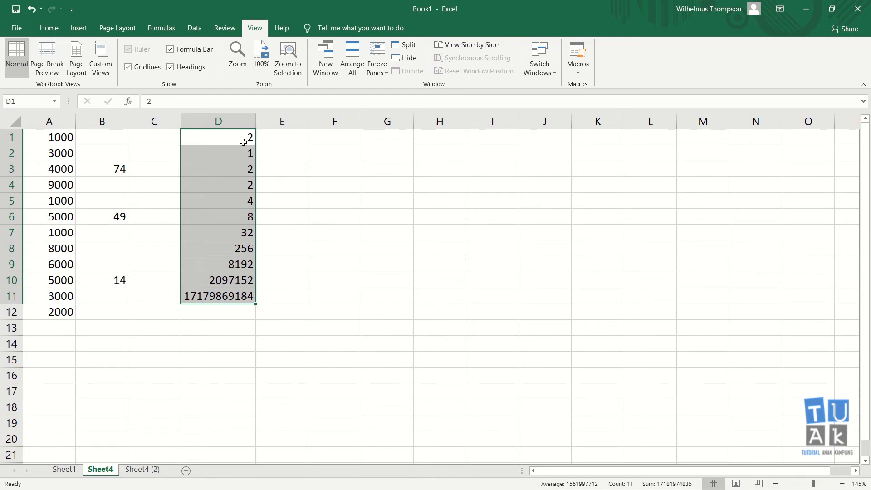
{"action": "left_click", "coordinate": [305, 216]}
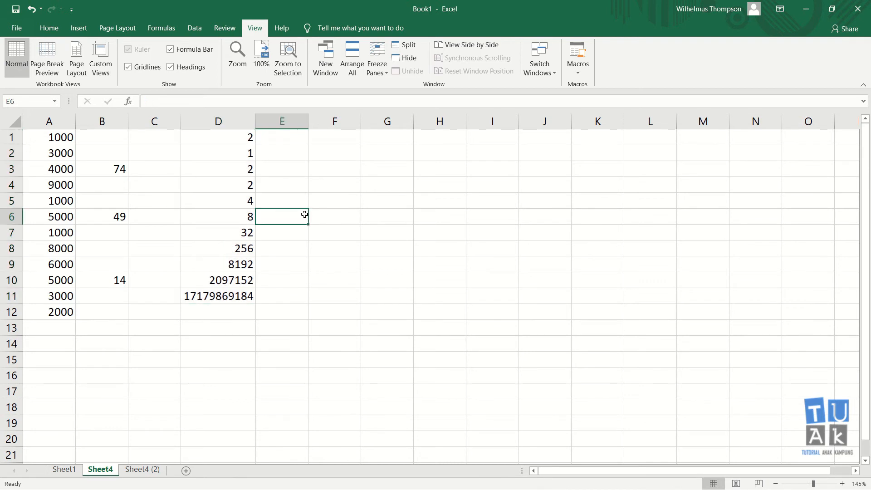
{"action": "left_click_drag", "start_coordinate": [245, 138], "coordinate": [241, 298]}
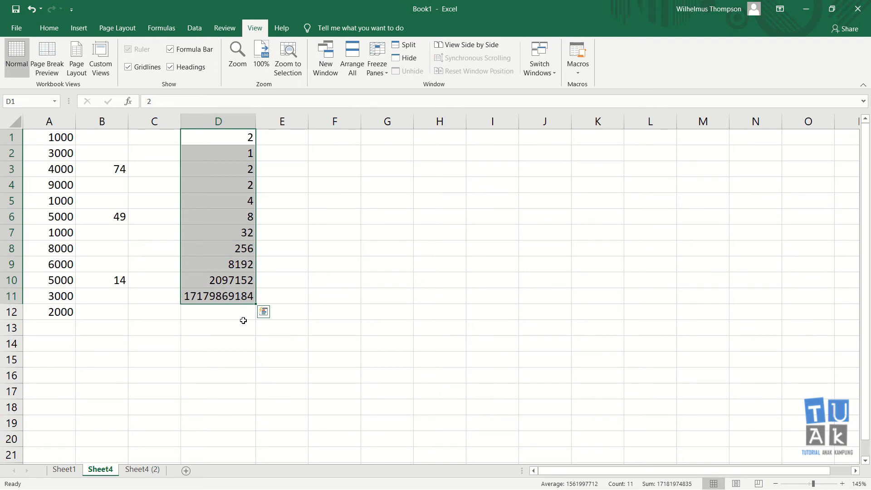
{"action": "left_click", "coordinate": [242, 317]}
{"action": "left_click", "coordinate": [243, 140]}
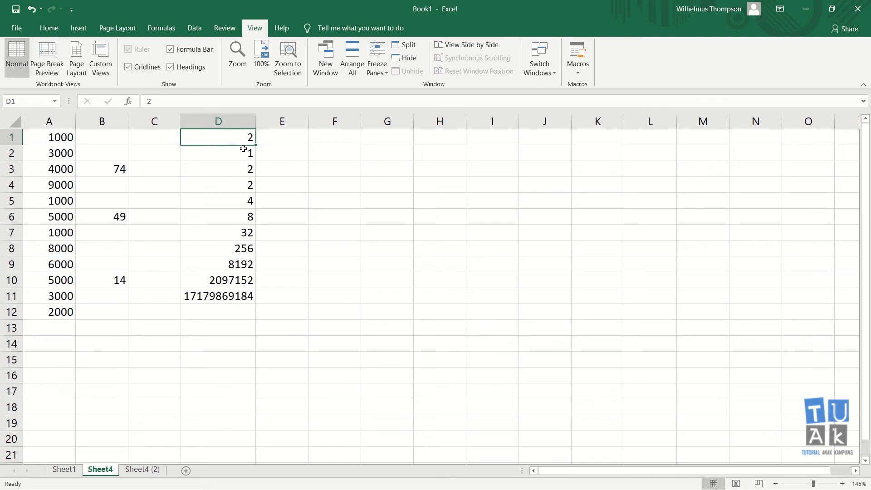
{"action": "left_click", "coordinate": [252, 310]}
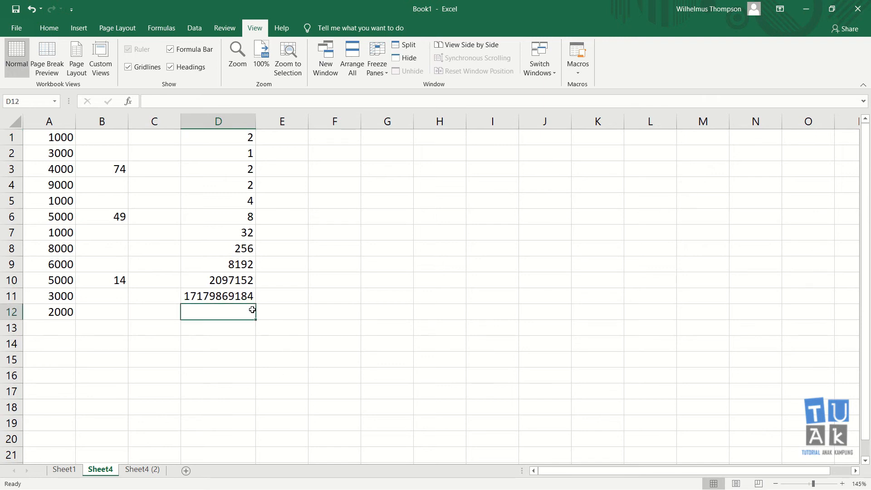
{"action": "left_click", "coordinate": [255, 255]}
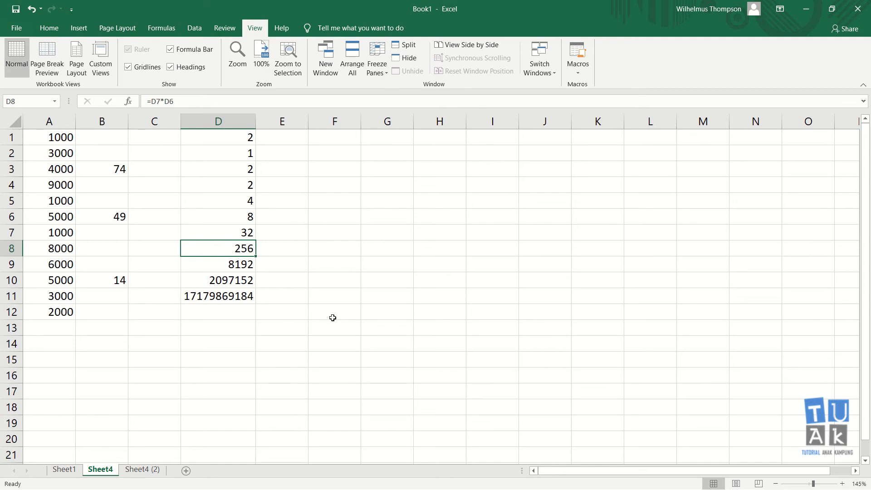
Delete the whole number series in D1:D11.
{"action": "left_click_drag", "start_coordinate": [239, 137], "coordinate": [251, 293]}
{"action": "key", "text": "Delete"}
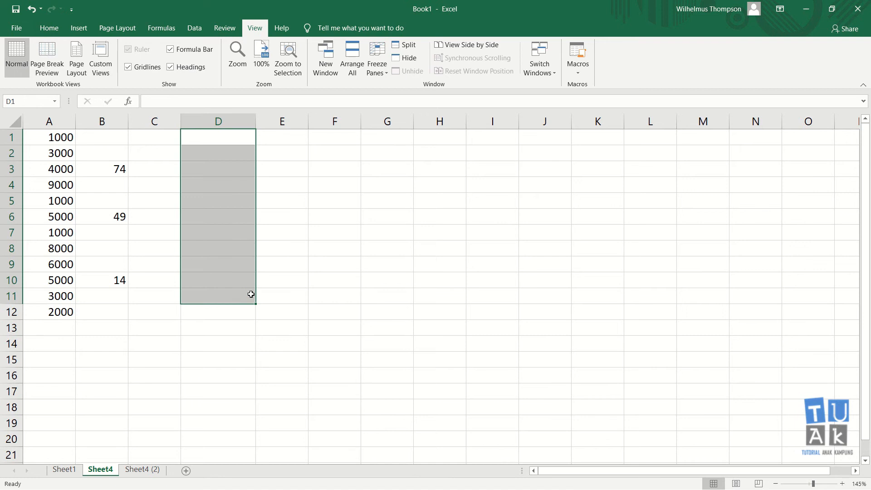
{"action": "left_click", "coordinate": [277, 299]}
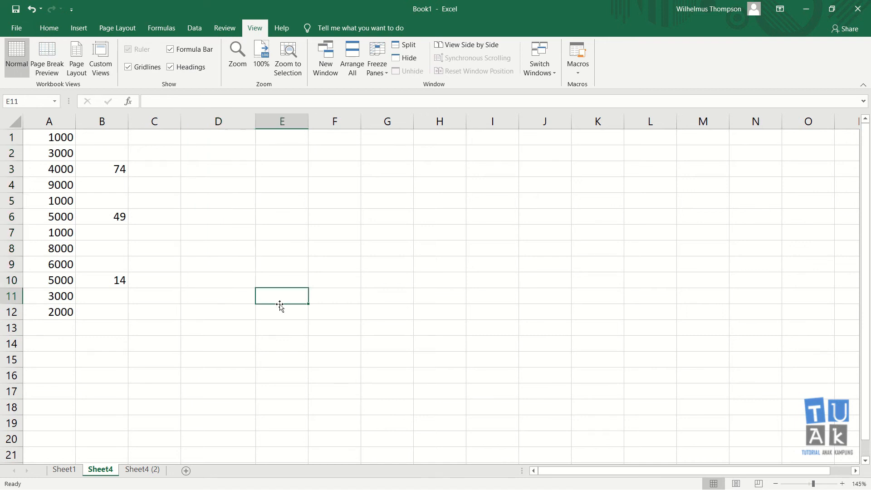
Examine the numbers in column A and compare them with the values in B3, B6 and B10 beside them.
{"action": "left_click", "coordinate": [118, 169]}
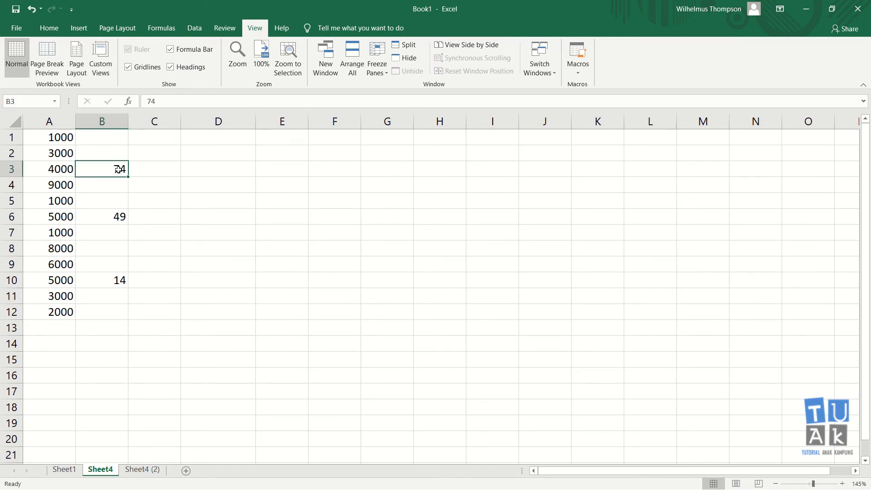
{"action": "left_click", "coordinate": [57, 121]}
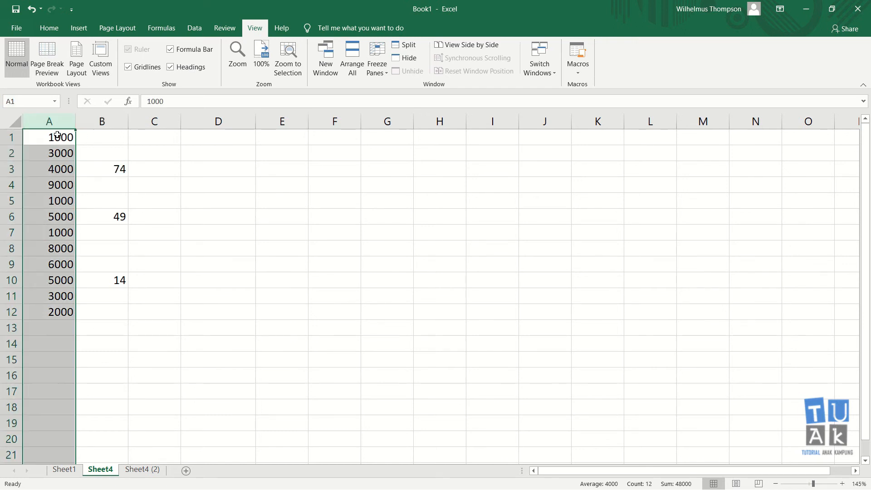
{"action": "left_click", "coordinate": [100, 121]}
{"action": "left_click", "coordinate": [106, 308]}
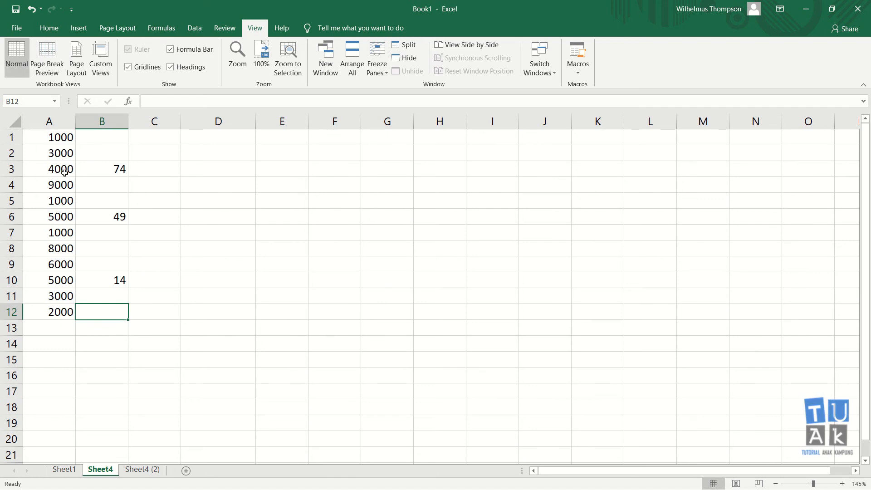
{"action": "left_click", "coordinate": [113, 170]}
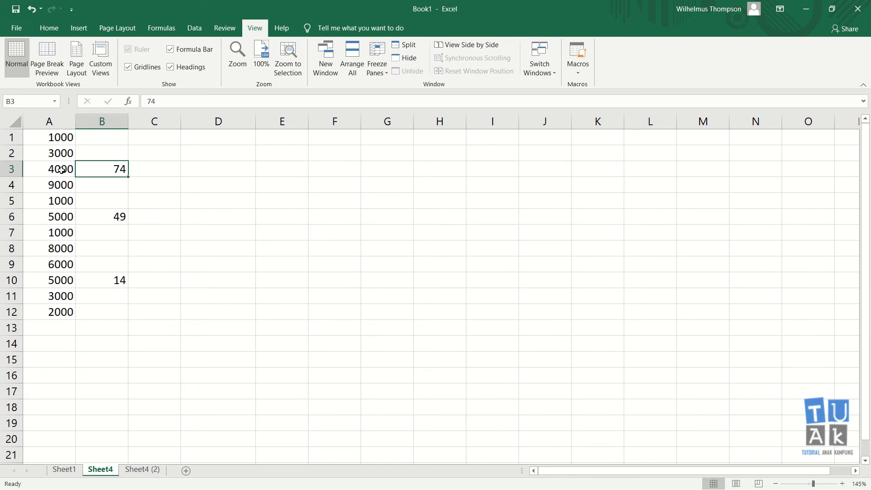
{"action": "left_click", "coordinate": [114, 218]}
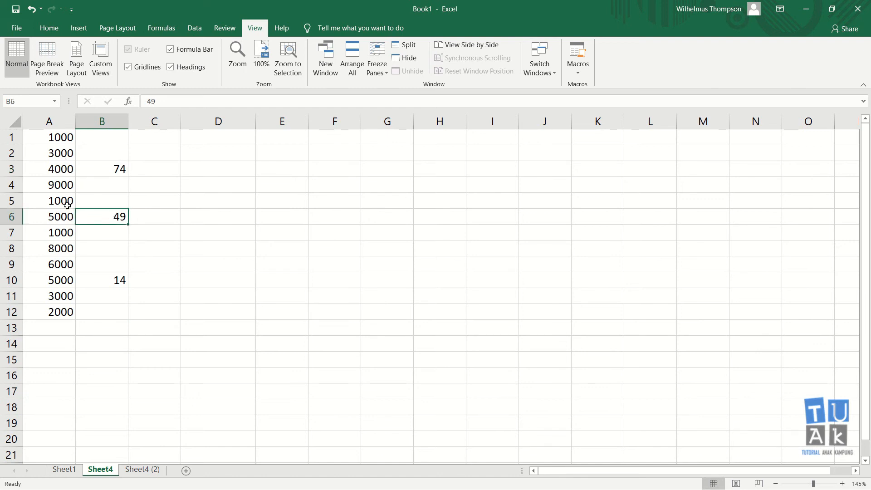
{"action": "left_click", "coordinate": [111, 281]}
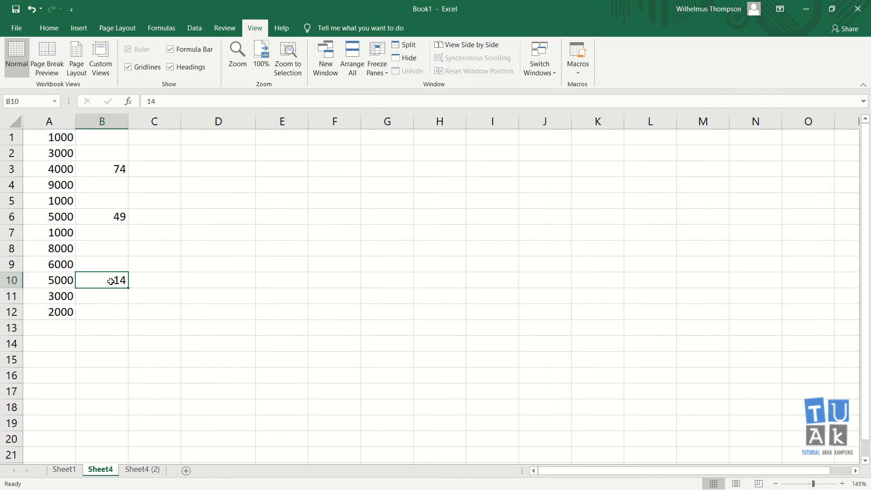
{"action": "left_click", "coordinate": [65, 264]}
{"action": "left_click", "coordinate": [64, 282]}
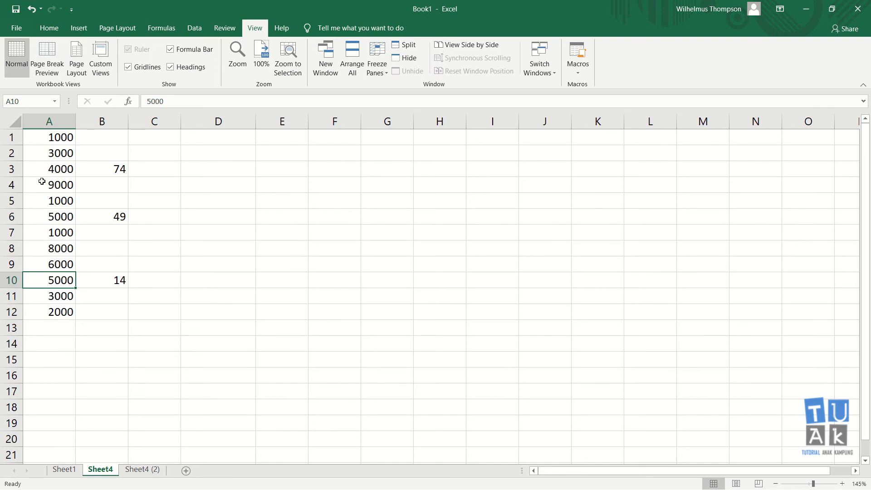
{"action": "left_click", "coordinate": [156, 216]}
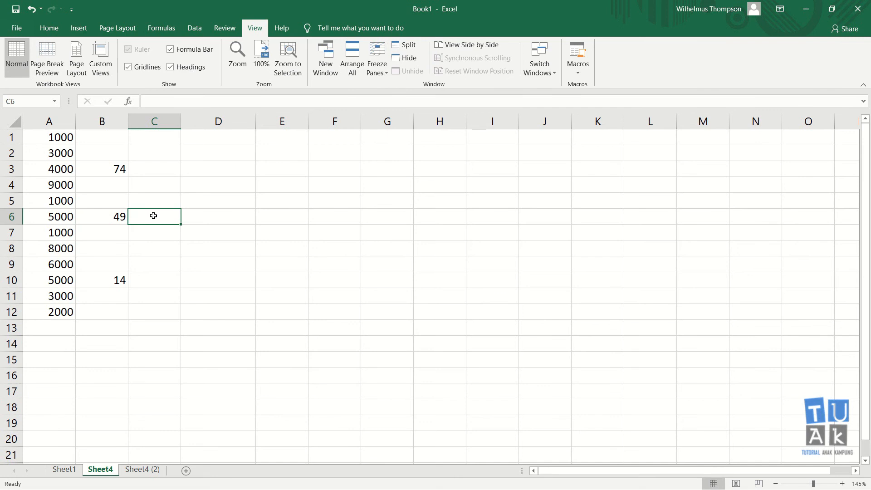
Copy B1:B12 and paste it with Paste Special over column A starting at A1, with Skip blanks enabled.
{"action": "left_click_drag", "start_coordinate": [116, 137], "coordinate": [110, 308]}
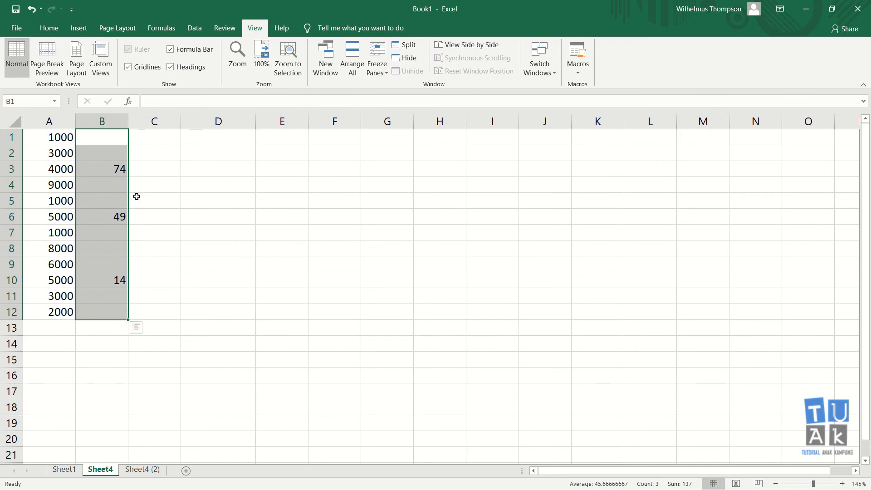
{"action": "right_click", "coordinate": [112, 141]}
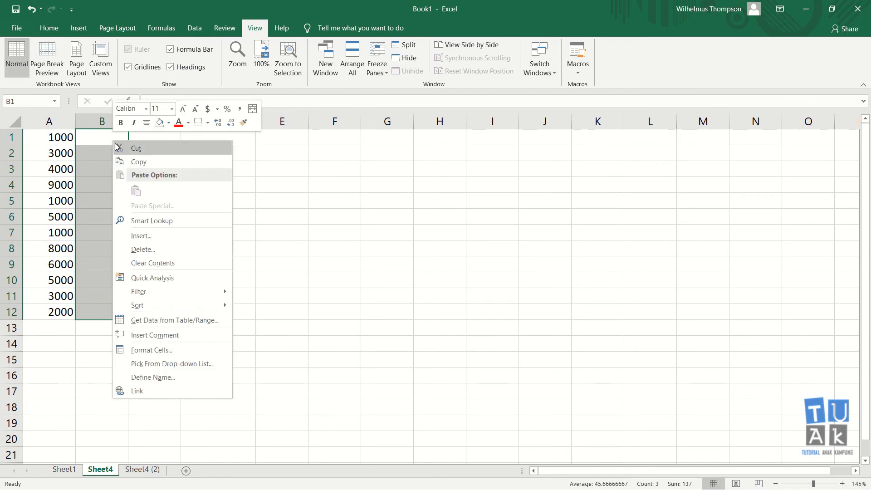
{"action": "left_click", "coordinate": [131, 163]}
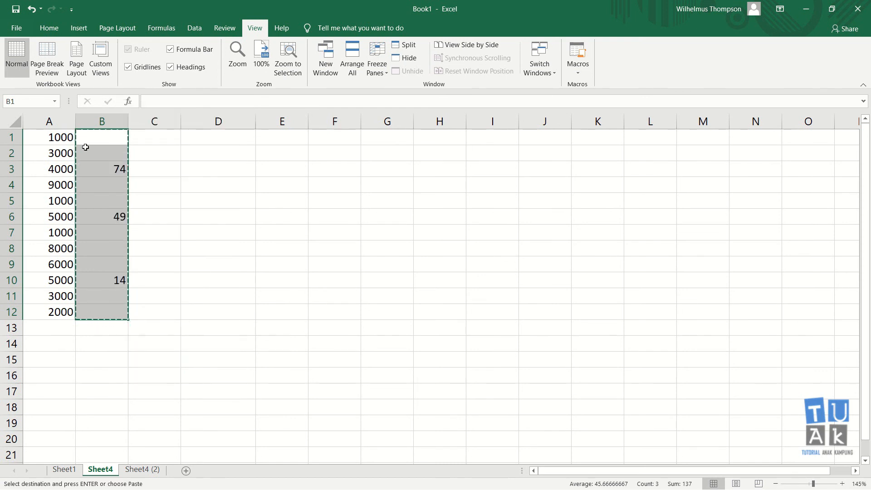
{"action": "left_click", "coordinate": [53, 140]}
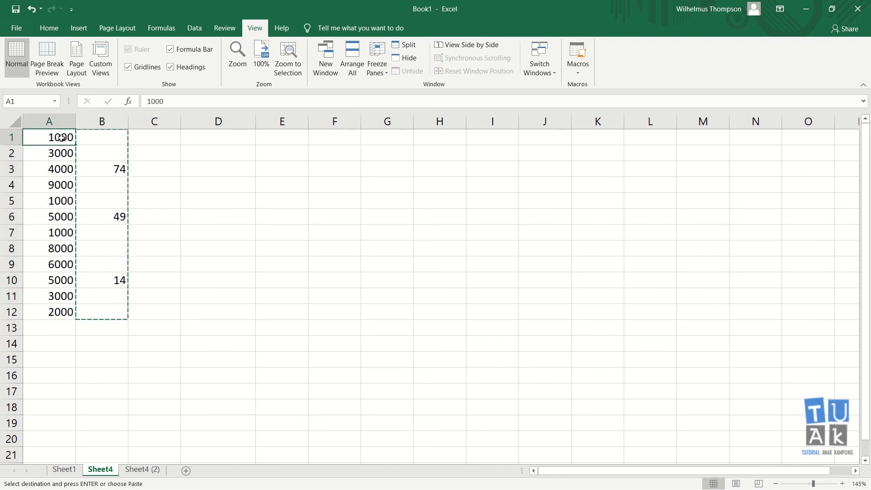
{"action": "right_click", "coordinate": [62, 139]}
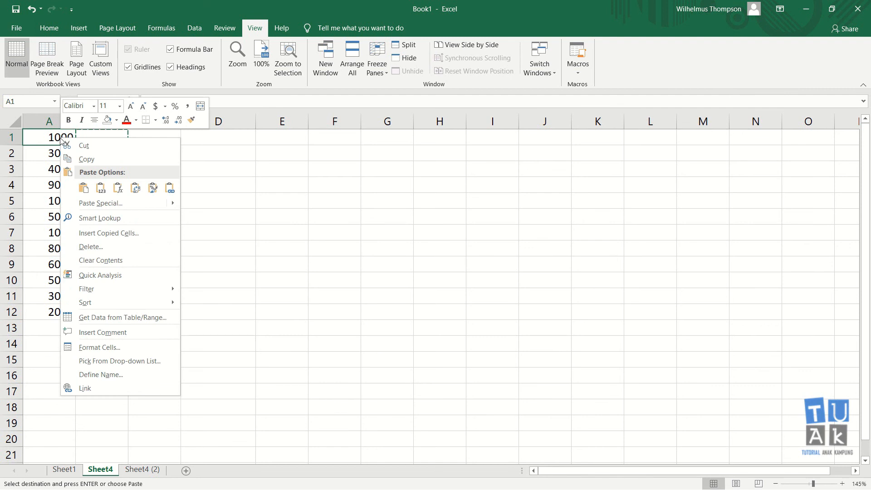
{"action": "left_click", "coordinate": [101, 203]}
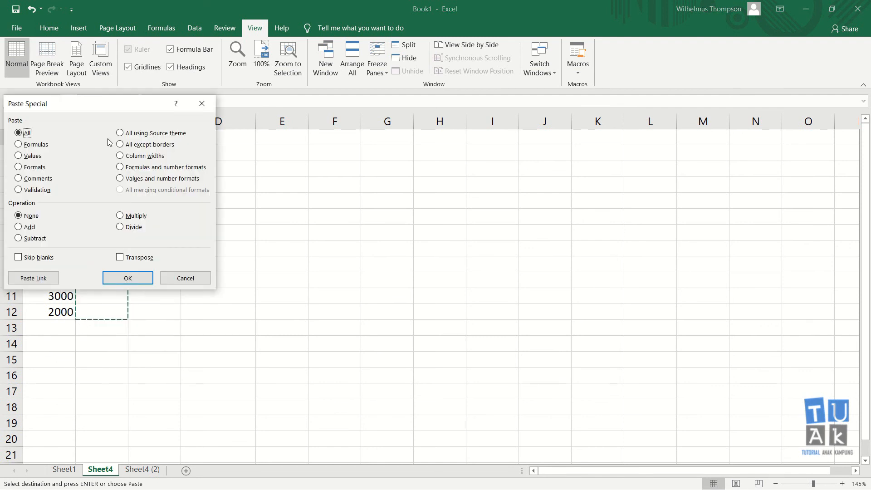
{"action": "left_click_drag", "start_coordinate": [107, 104], "coordinate": [319, 162]}
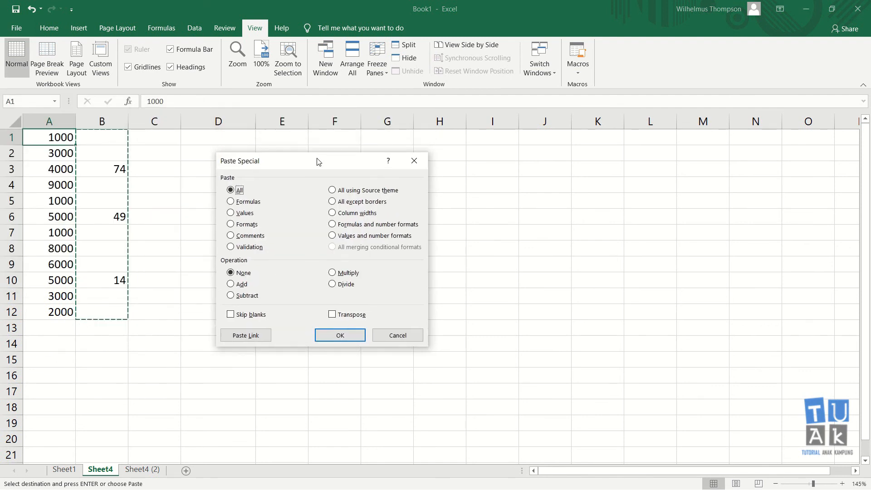
{"action": "left_click", "coordinate": [250, 320]}
{"action": "left_click", "coordinate": [336, 334]}
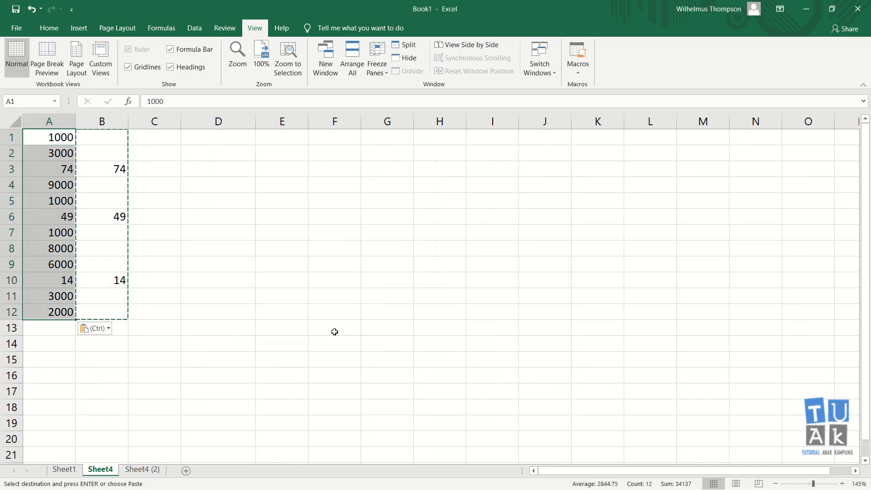
{"action": "left_click", "coordinate": [323, 296]}
{"action": "key", "text": "Escape"}
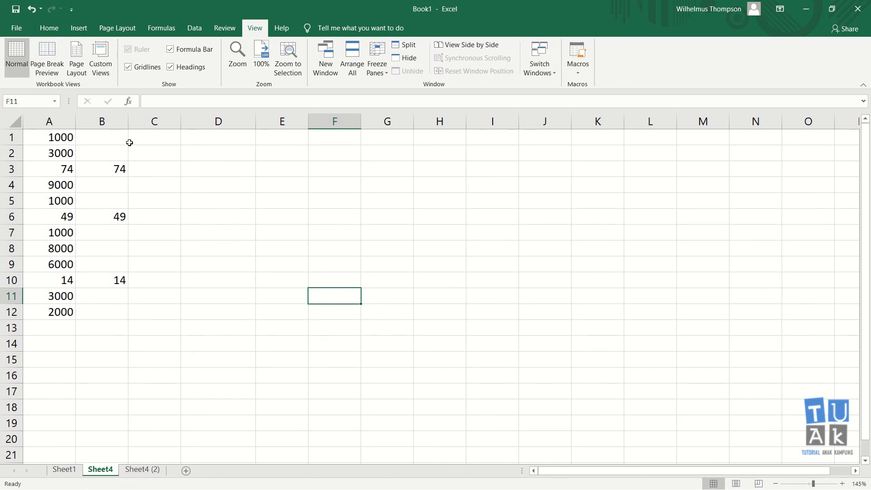
{"action": "left_click_drag", "start_coordinate": [128, 137], "coordinate": [122, 307]}
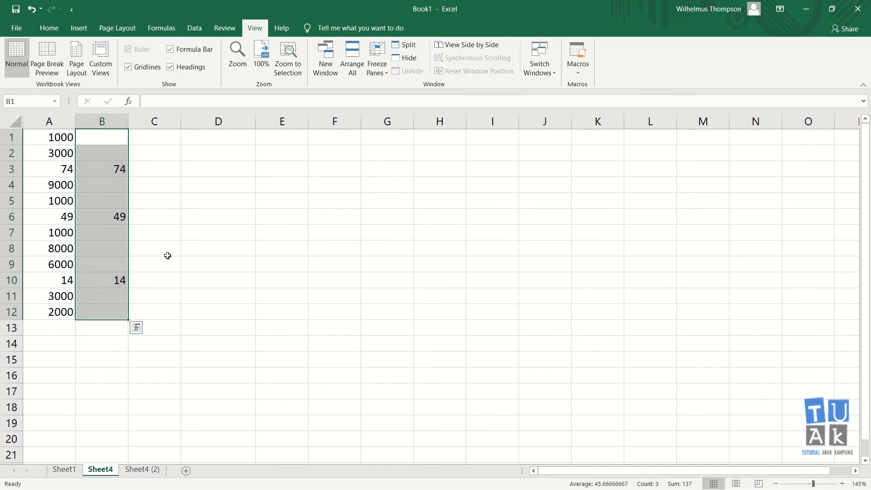
{"action": "left_click", "coordinate": [167, 255]}
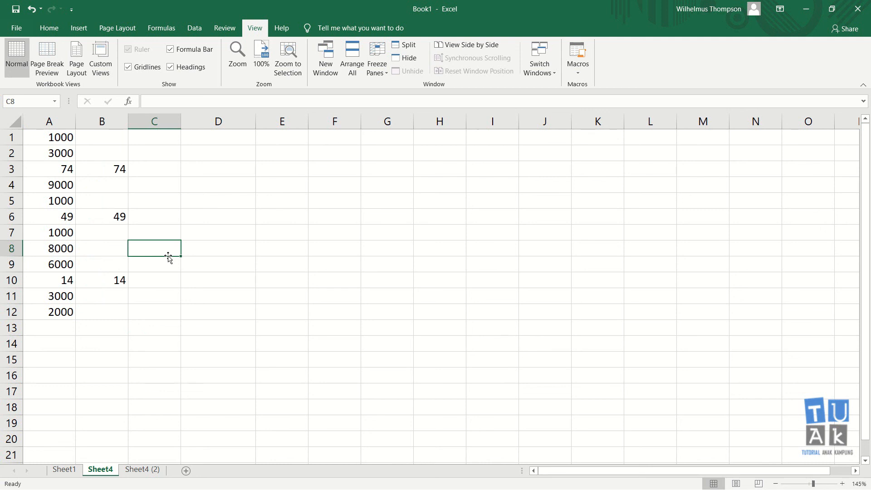
{"action": "left_click", "coordinate": [141, 325]}
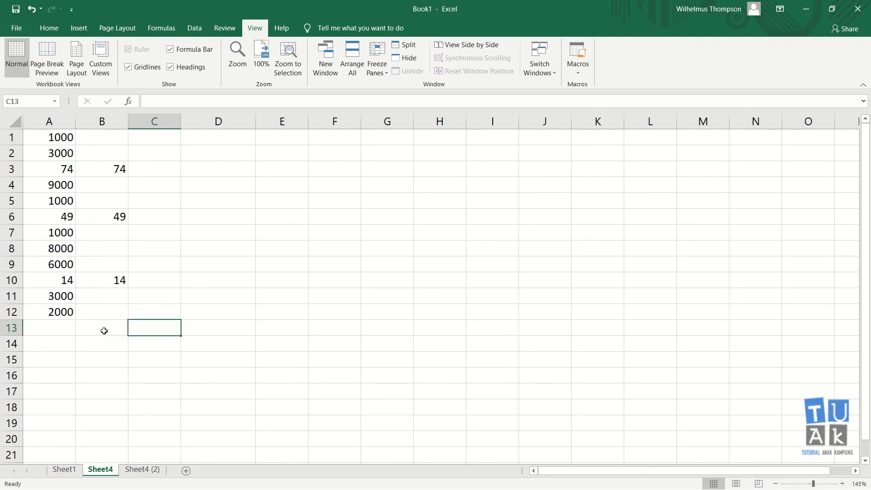
{"action": "left_click", "coordinate": [104, 330]}
{"action": "left_click", "coordinate": [56, 328]}
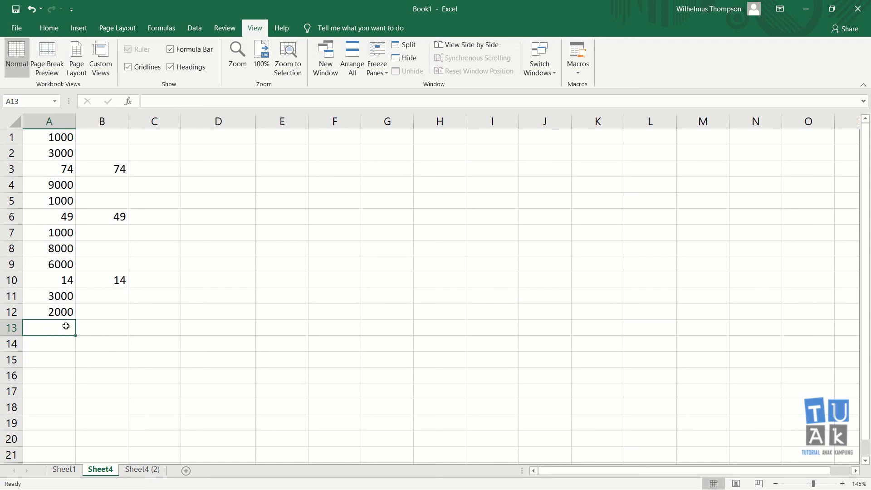
{"action": "left_click", "coordinate": [165, 143]}
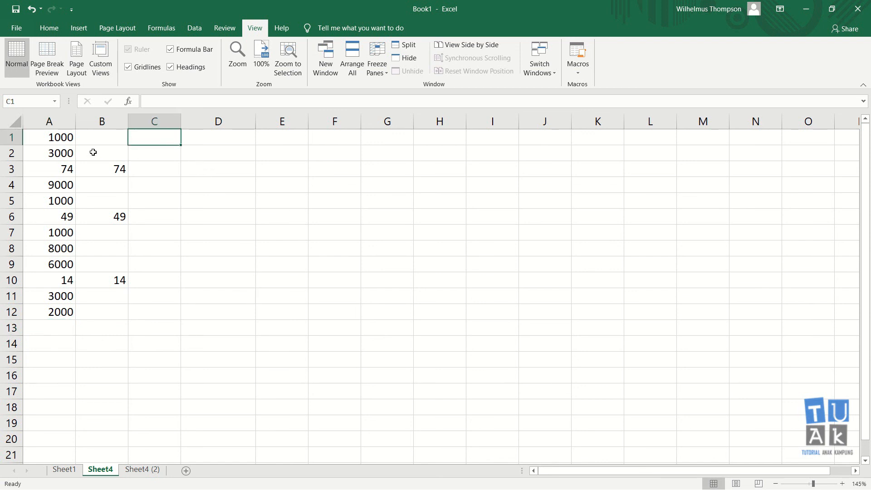